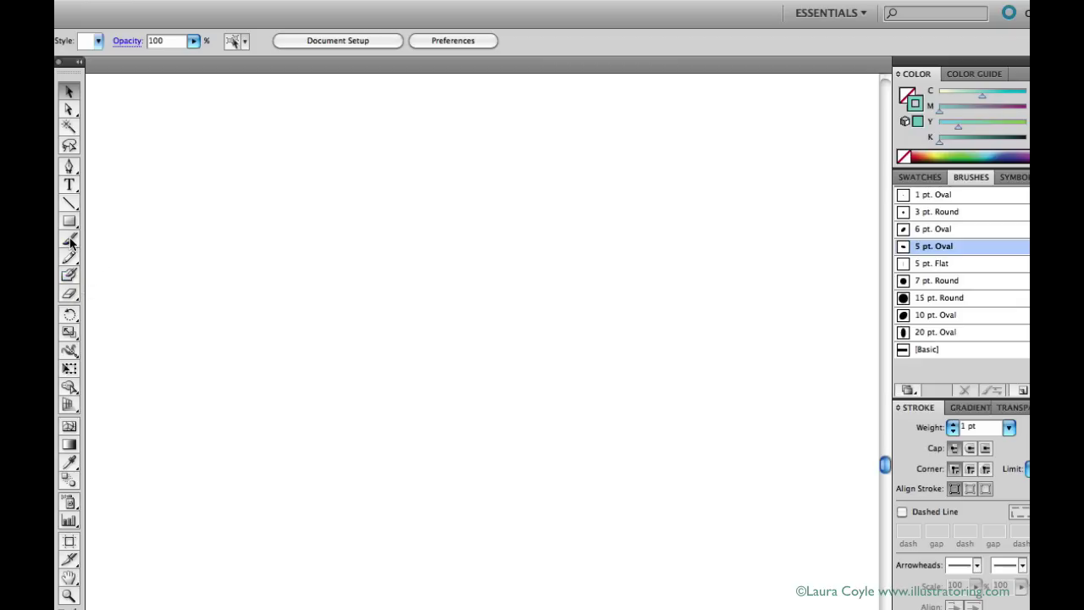
- Activate the Paintbrush tool, which uses the 5 pt. Oval brush
left_click(71, 241)
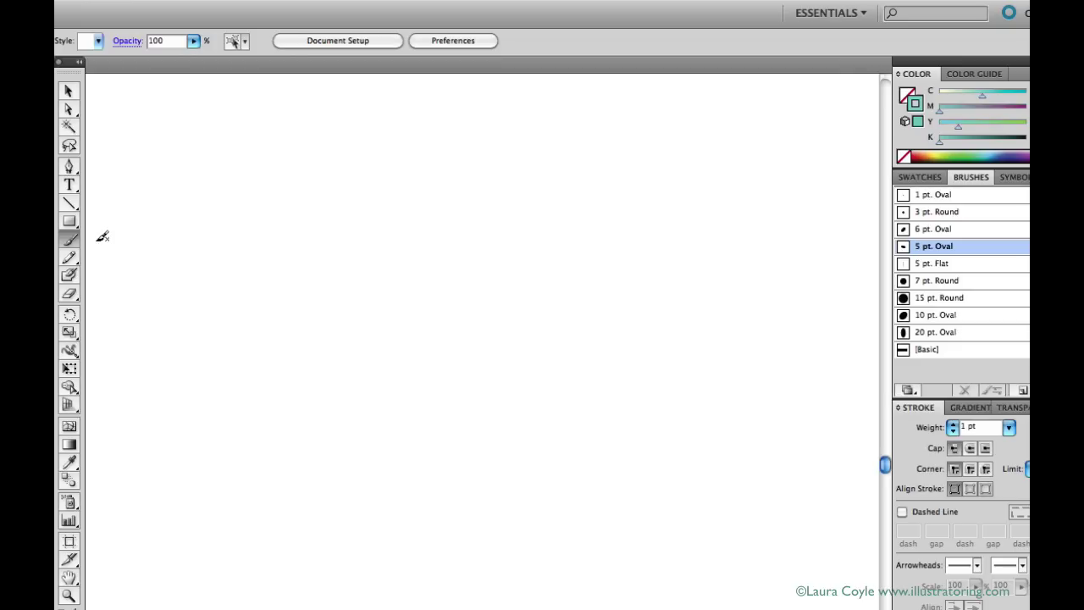
- Choose the 6 pt. Oval brush and try a closed flower stroke, then remove it
left_click(982, 236)
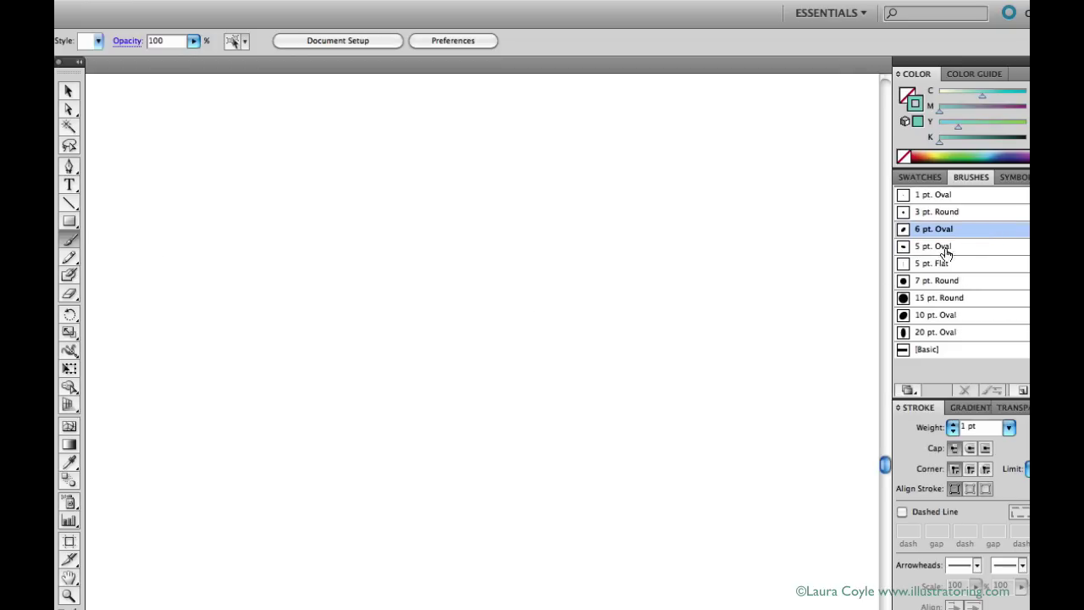
mouse_move(341, 236)
left_mouse_down()
mouse_move(246, 287)
mouse_move(279, 301)
mouse_move(235, 411)
mouse_move(353, 347)
mouse_move(429, 421)
mouse_move(438, 315)
left_mouse_up()
mouse_move(506, 313)
left_mouse_down()
mouse_move(527, 208)
mouse_move(426, 245)
mouse_move(440, 164)
mouse_move(371, 203)
mouse_move(340, 237)
left_mouse_up()
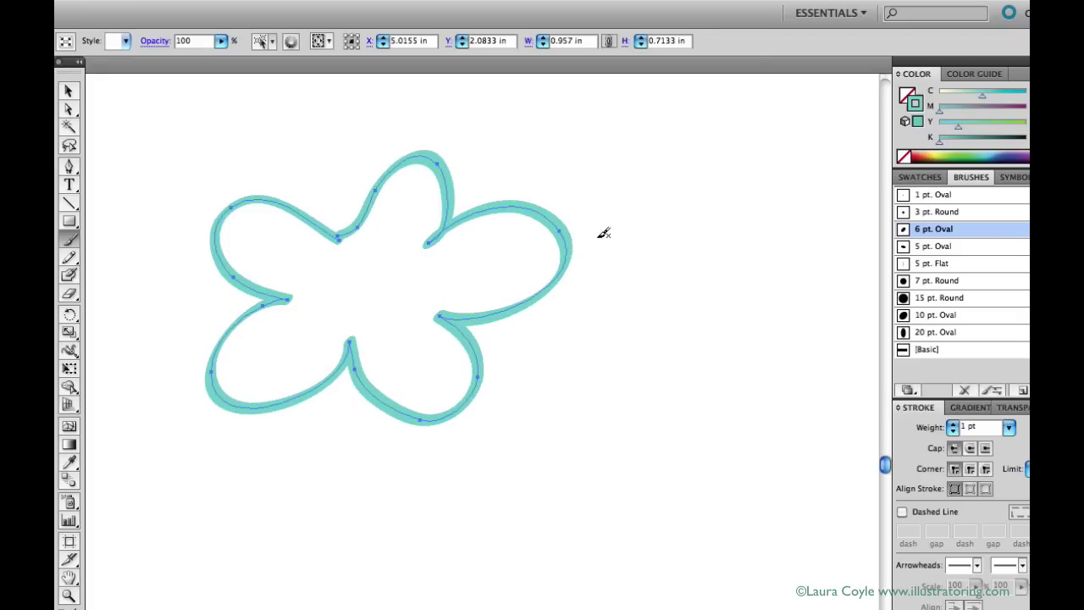
key("Delete")
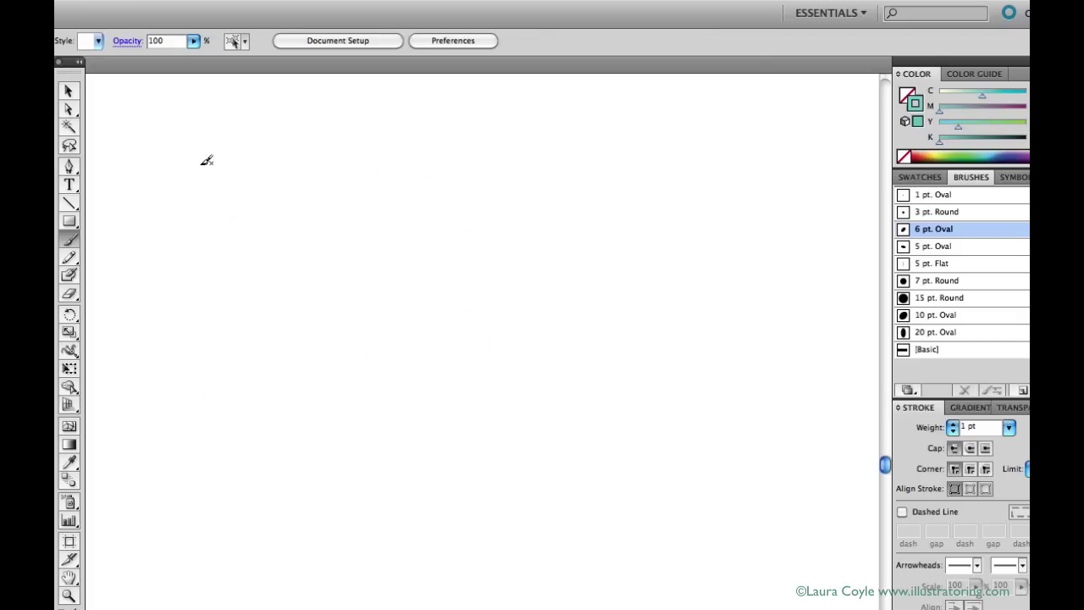
- Paint the zigzag down the left side, redoing it once, and view it as an outline path
mouse_move(200, 164)
left_mouse_down()
mouse_move(333, 191)
mouse_move(327, 414)
mouse_move(409, 502)
left_mouse_up()
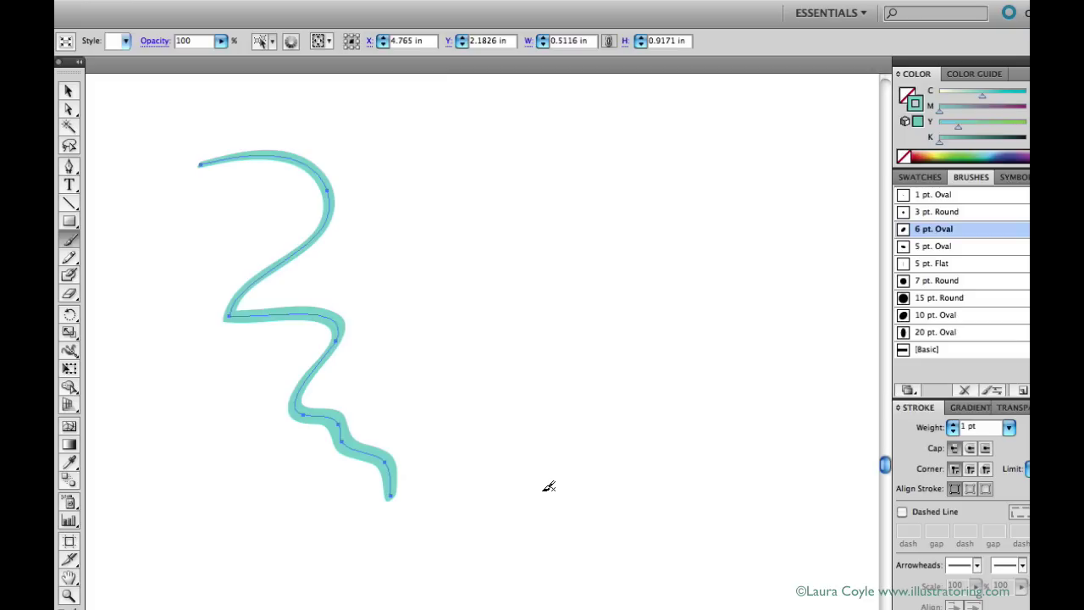
key("Delete")
mouse_move(172, 163)
left_mouse_down()
mouse_move(349, 464)
mouse_move(379, 541)
left_mouse_up()
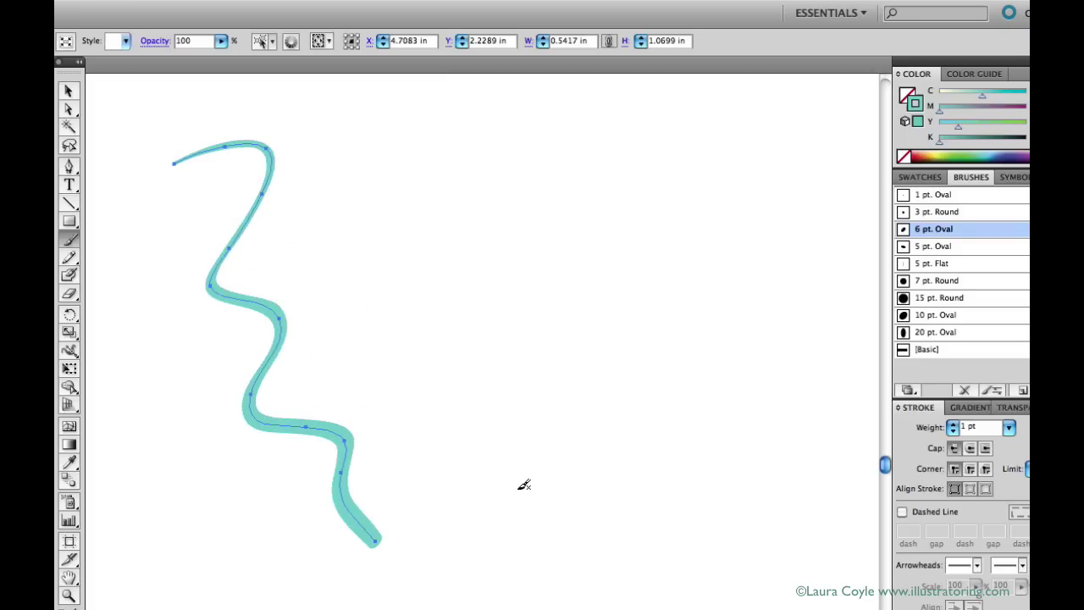
key("ctrl+y")
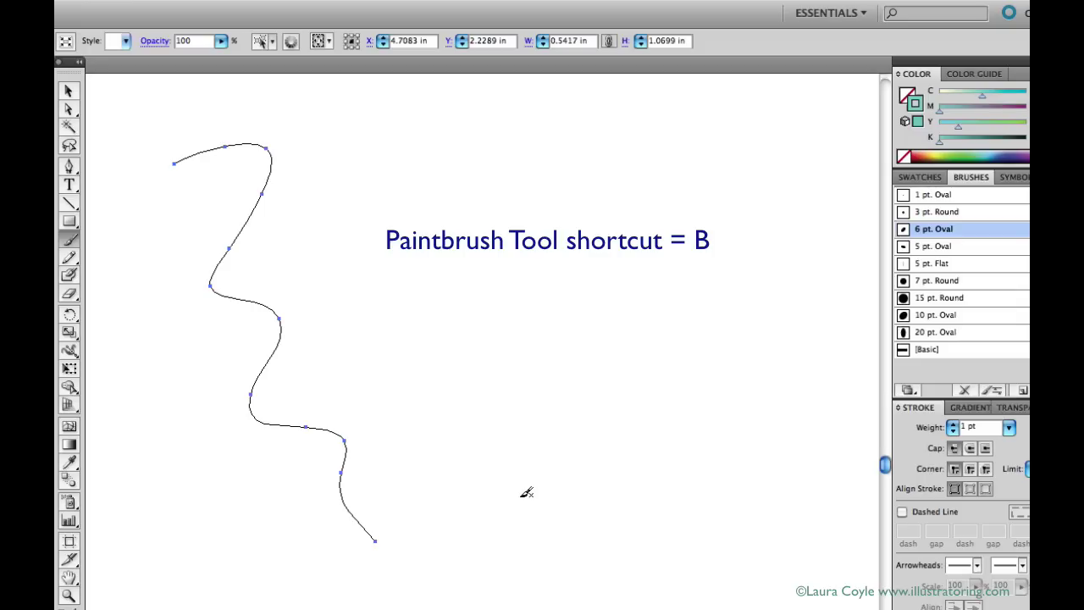
- In Paintbrush Tool Options, drag Fidelity down to 0.5 pixels and Smoothness to 0 percent
double_click(71, 242)
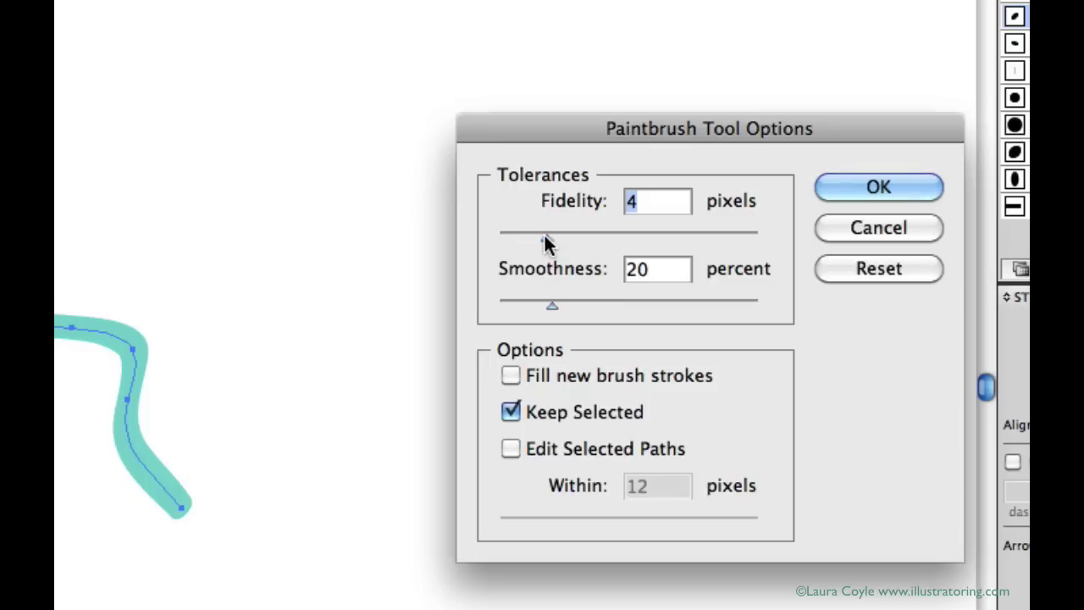
left_click_drag(545, 243, 494, 244)
left_click_drag(552, 306, 505, 311)
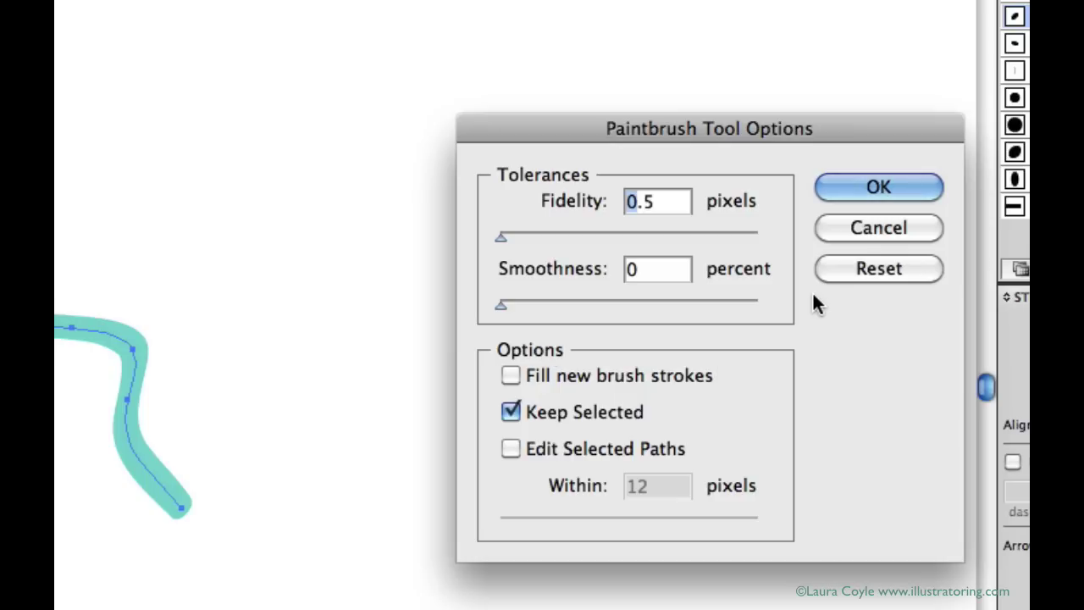
- Paint a second, precise zigzag and compare both strokes' anchor points in Outline view
left_click(876, 195)
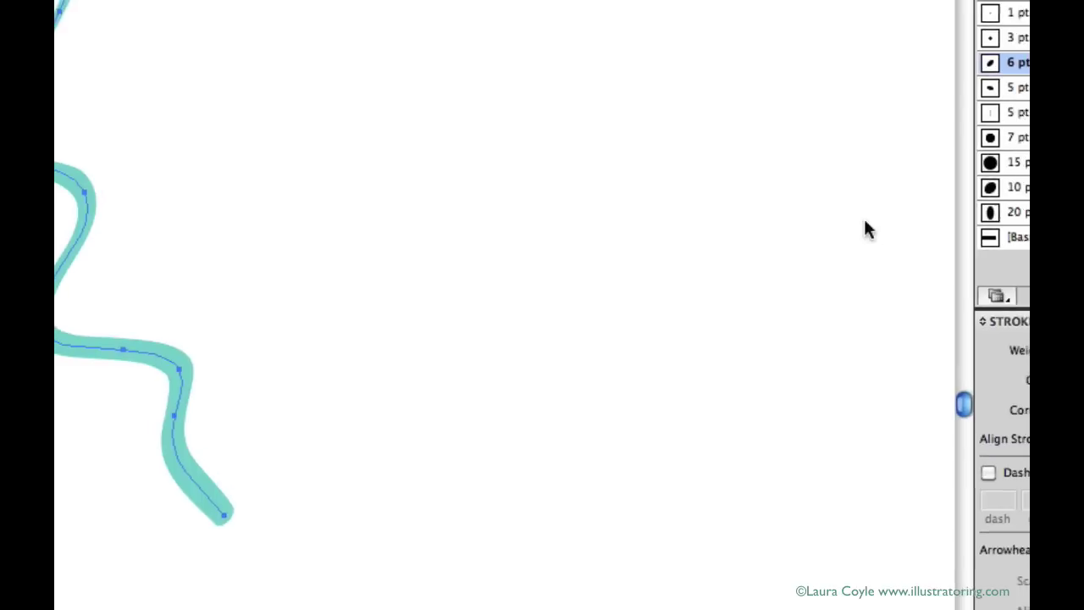
mouse_move(464, 136)
left_mouse_down()
mouse_move(595, 155)
mouse_move(566, 258)
mouse_move(559, 365)
mouse_move(619, 422)
mouse_move(747, 497)
left_mouse_up()
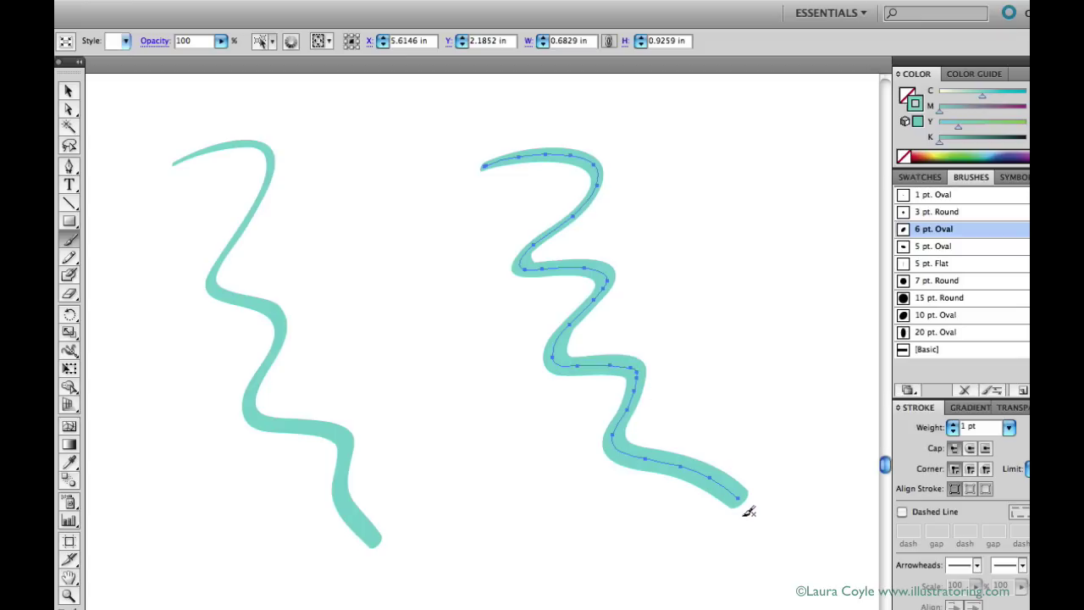
left_click_drag(266, 458, 719, 527)
key("super+y")
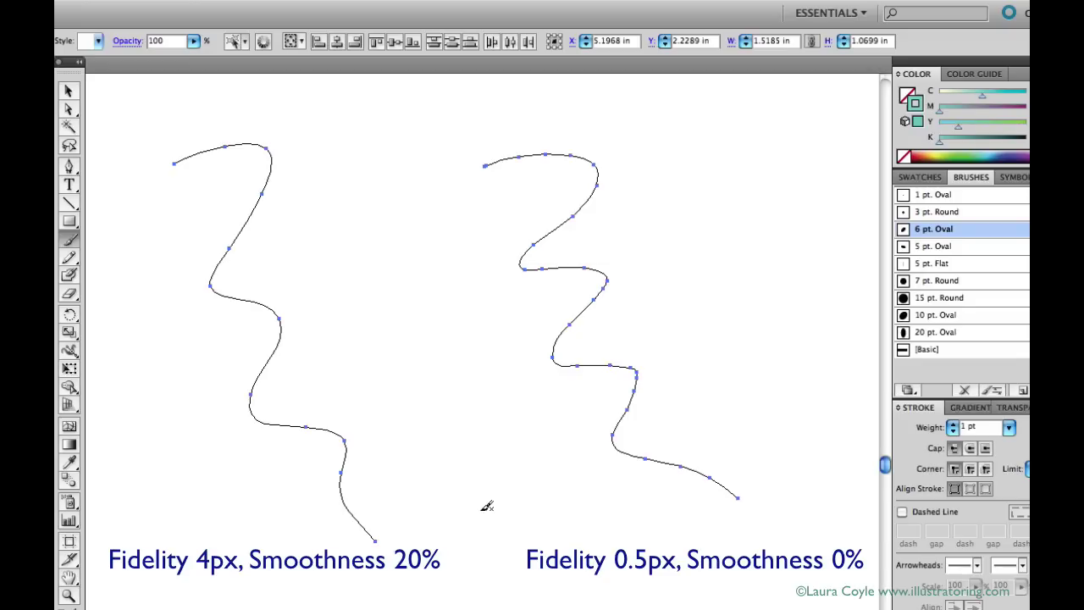
key("super+a")
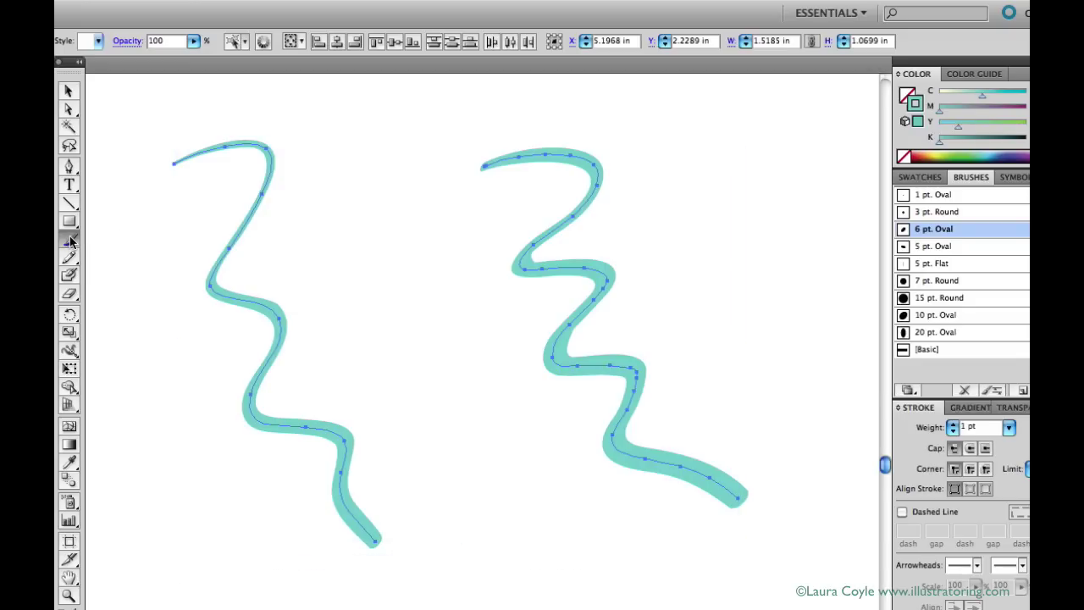
double_click(70, 241)
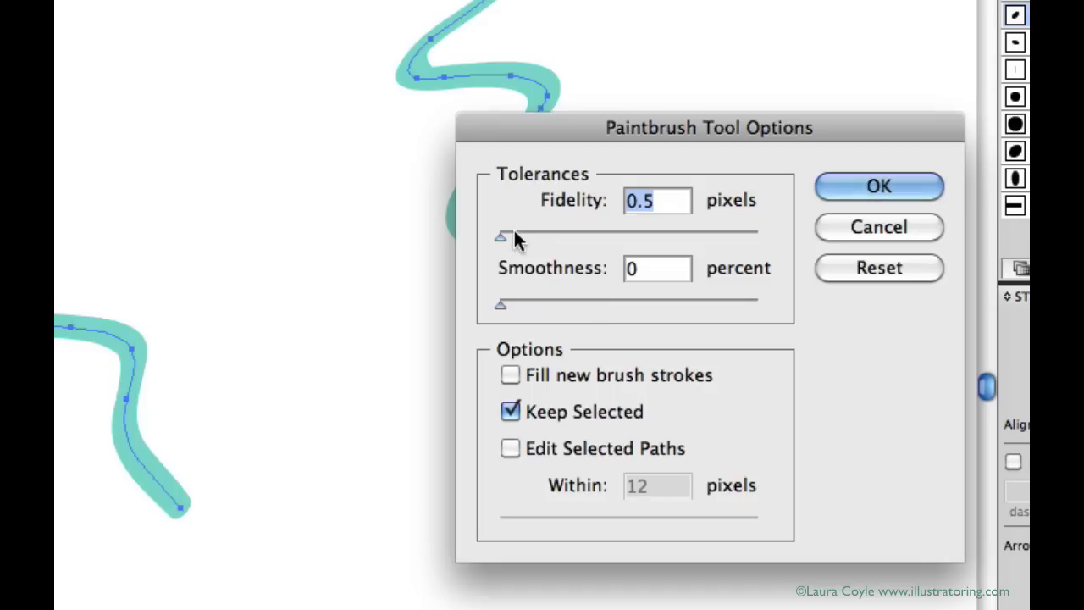
- Raise paintbrush Fidelity back to 4 pixels and Smoothness to 20 percent
left_click_drag(500, 237, 519, 236)
left_click_drag(501, 303, 523, 304)
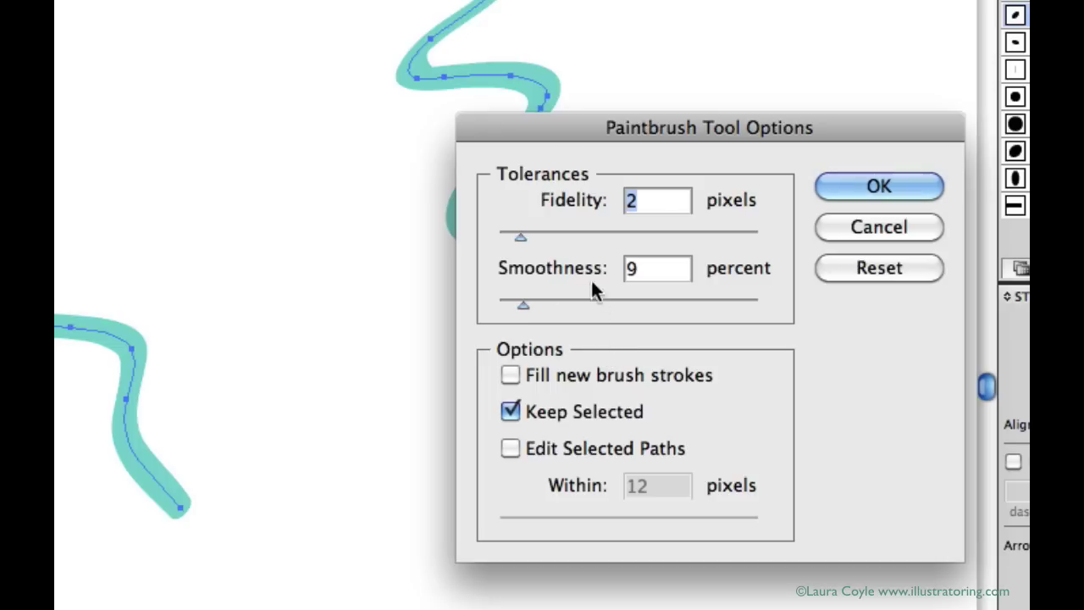
left_click_drag(516, 230, 547, 237)
left_click_drag(514, 306, 551, 310)
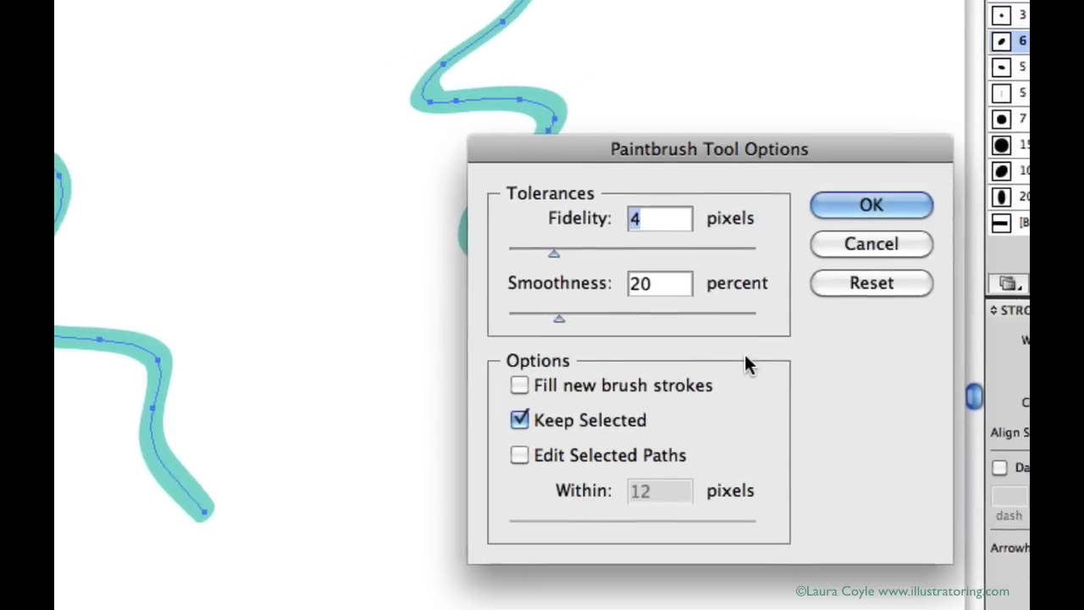
- Apply the restored settings, paint a third wavy test stroke, and select all three strokes
left_click(860, 231)
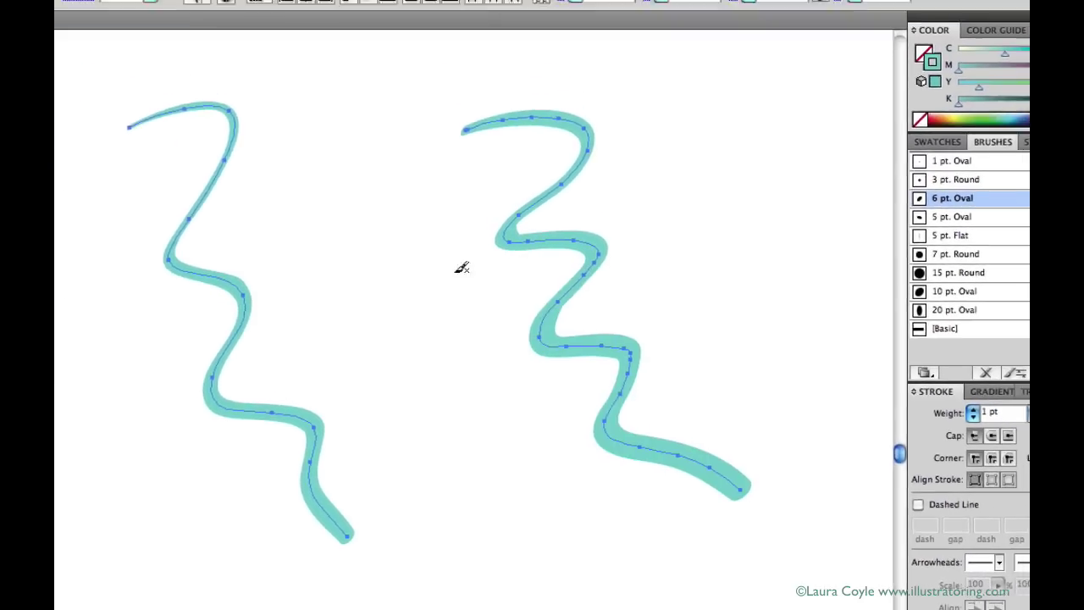
mouse_move(387, 199)
left_mouse_down()
mouse_move(474, 388)
mouse_move(597, 533)
left_mouse_up()
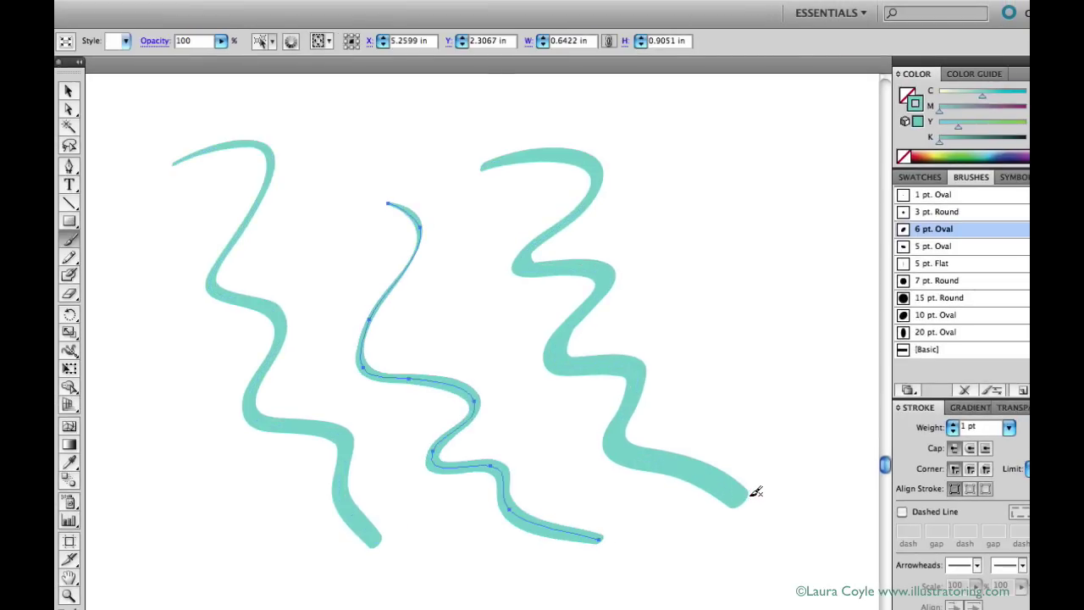
mouse_move(177, 194)
left_mouse_down()
mouse_move(217, 237)
mouse_move(704, 466)
left_mouse_up()
- Delete the three strokes and close Paintbrush Tool Options keeping the default settings
key("Delete")
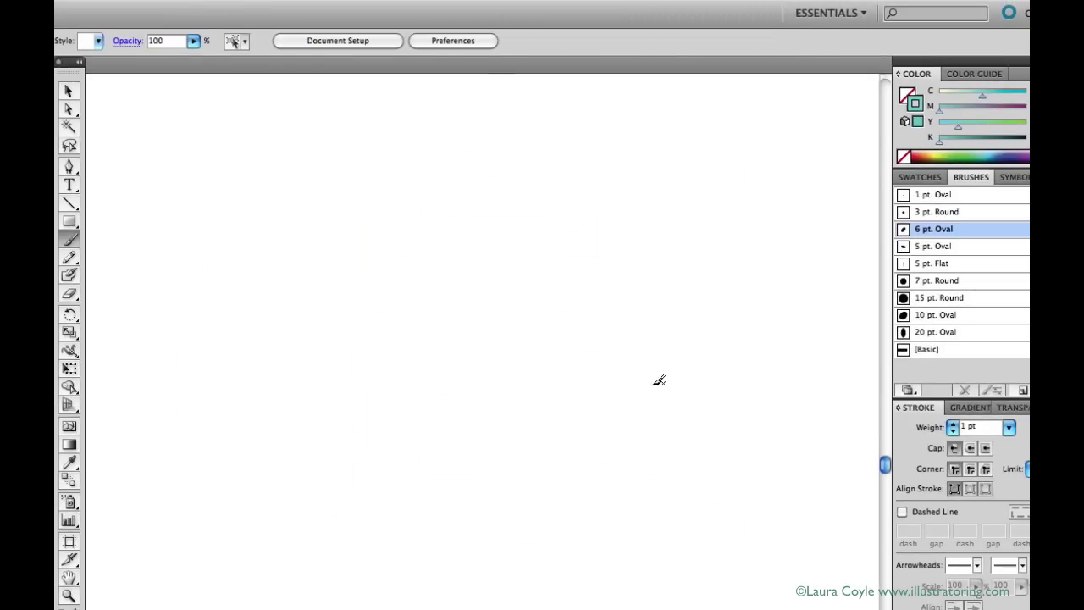
double_click(72, 242)
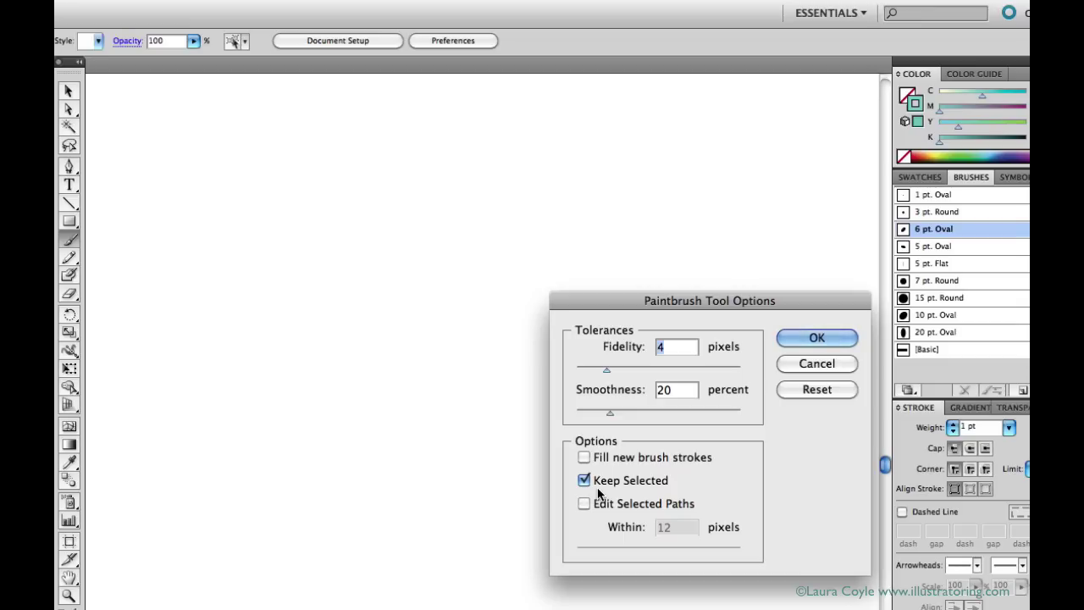
left_click(817, 338)
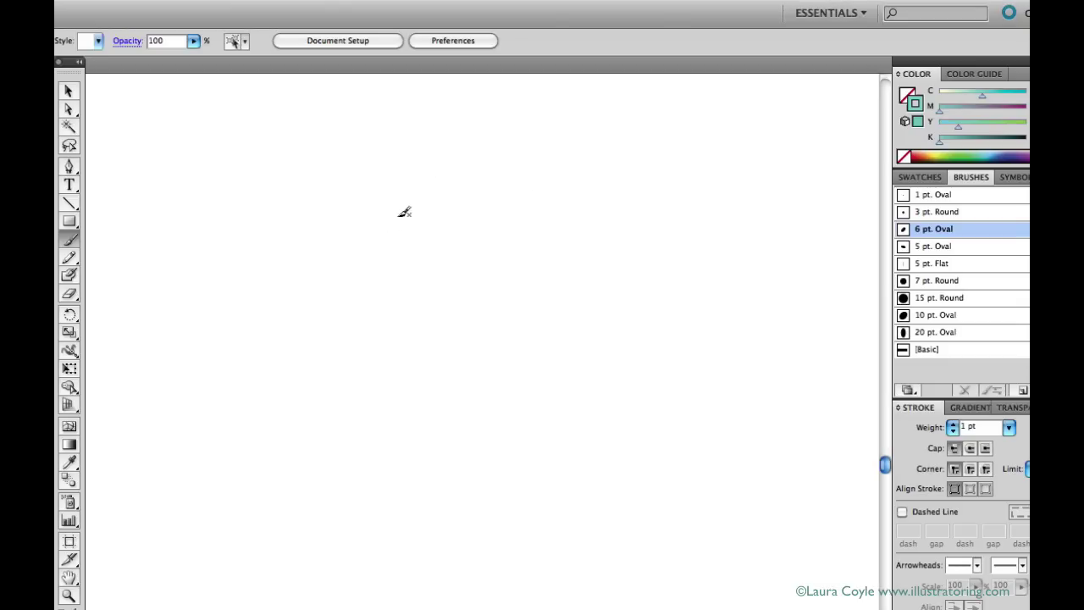
- Paint a cursive g, undoing and repainting it until it looks right
mouse_move(539, 251)
left_mouse_down()
mouse_move(488, 282)
mouse_move(404, 380)
mouse_move(555, 337)
left_mouse_up()
key("ctrl+z")
mouse_move(551, 226)
left_mouse_down()
mouse_move(474, 339)
mouse_move(460, 469)
mouse_move(520, 385)
left_mouse_up()
key("ctrl+z")
mouse_move(549, 206)
left_mouse_down()
mouse_move(559, 203)
mouse_move(492, 390)
left_mouse_up()
key("ctrl+z")
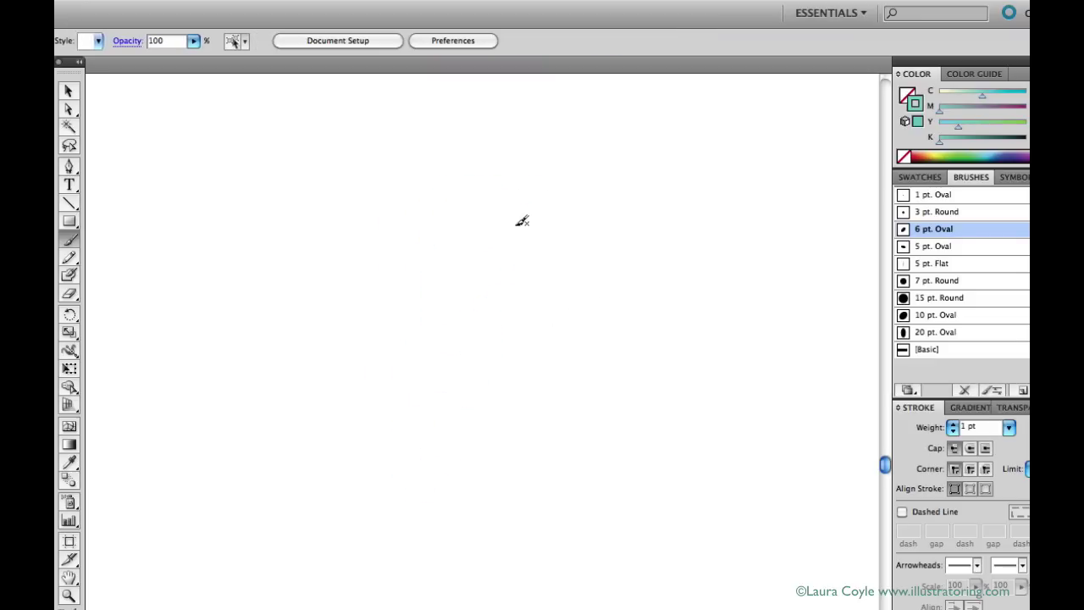
mouse_move(527, 222)
left_mouse_down()
mouse_move(370, 280)
mouse_move(461, 449)
left_mouse_up()
left_click_drag(410, 503, 506, 383)
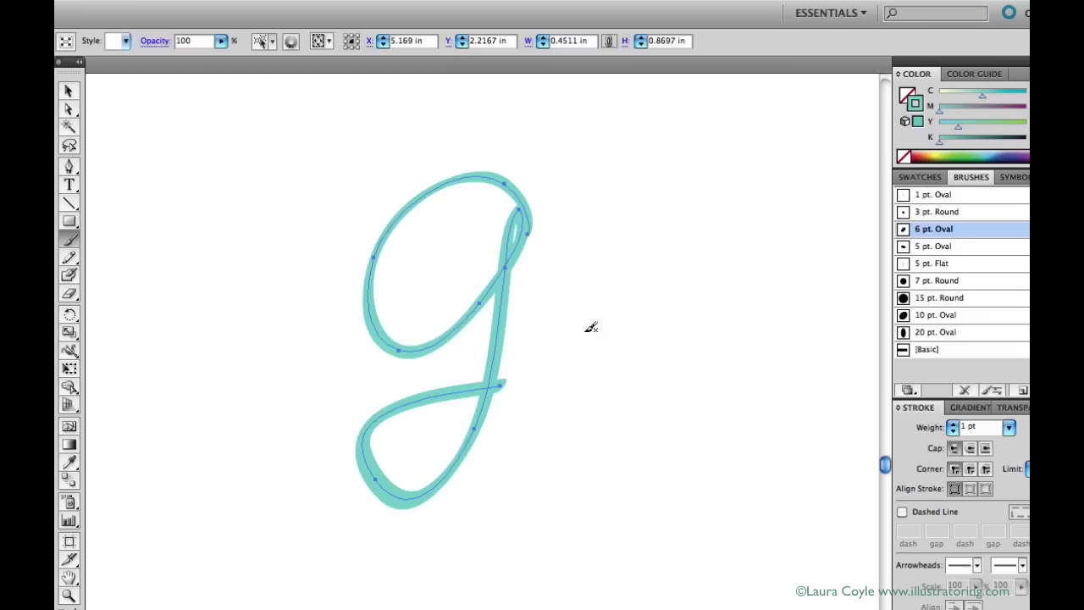
key("ctrl+z")
mouse_move(540, 209)
left_mouse_down()
mouse_move(415, 350)
mouse_move(423, 418)
mouse_move(493, 387)
left_mouse_up()
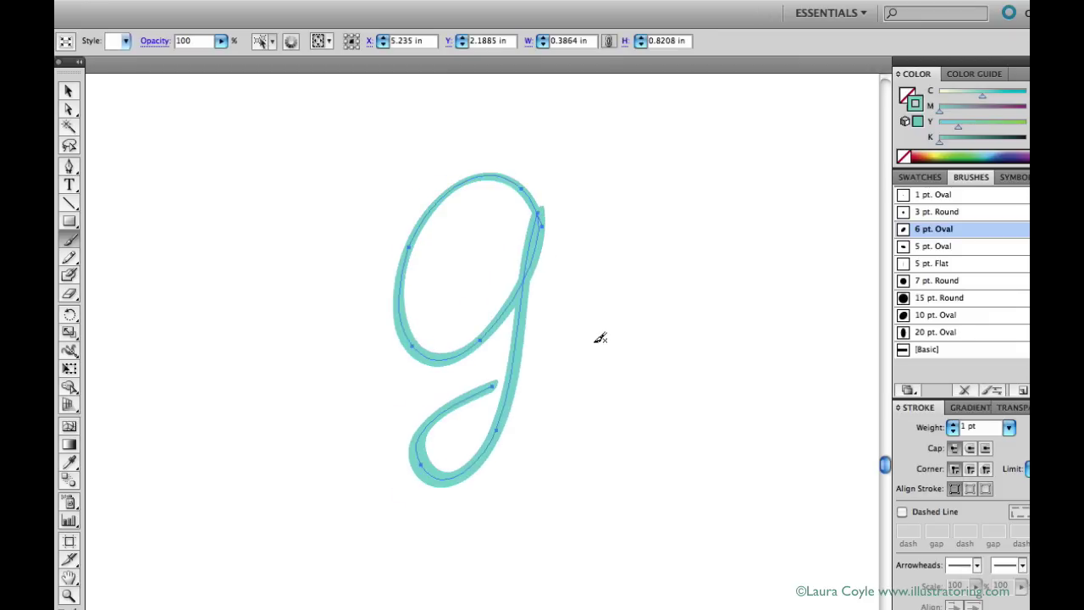
- Add a cursive o and an exclamation mark to complete 'Go!'
mouse_move(608, 272)
left_mouse_down()
mouse_move(576, 290)
mouse_move(601, 273)
left_mouse_up()
left_click_drag(690, 177, 654, 297)
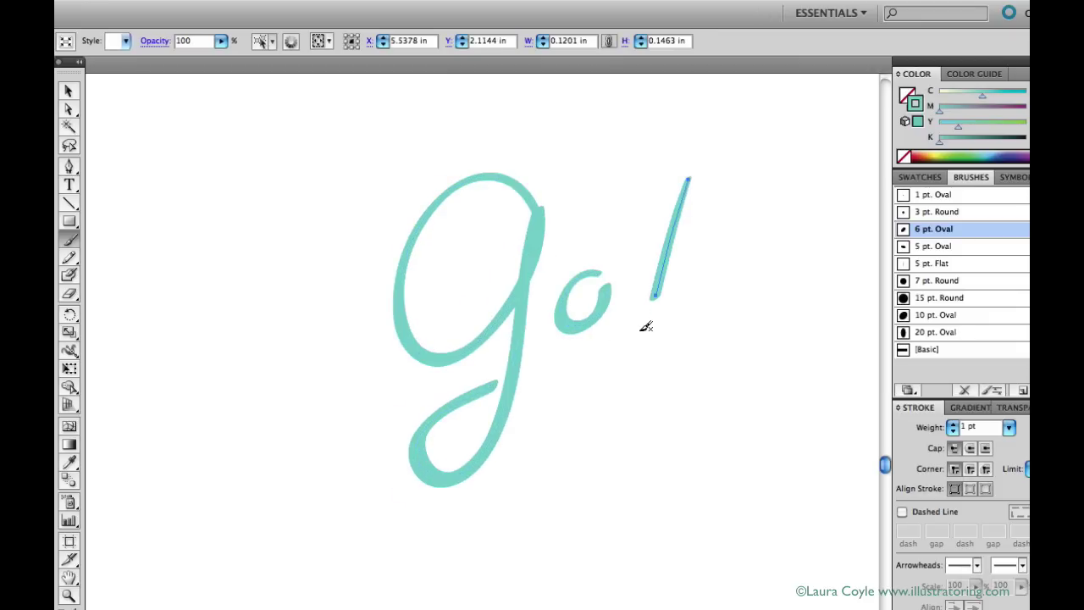
left_click(642, 332)
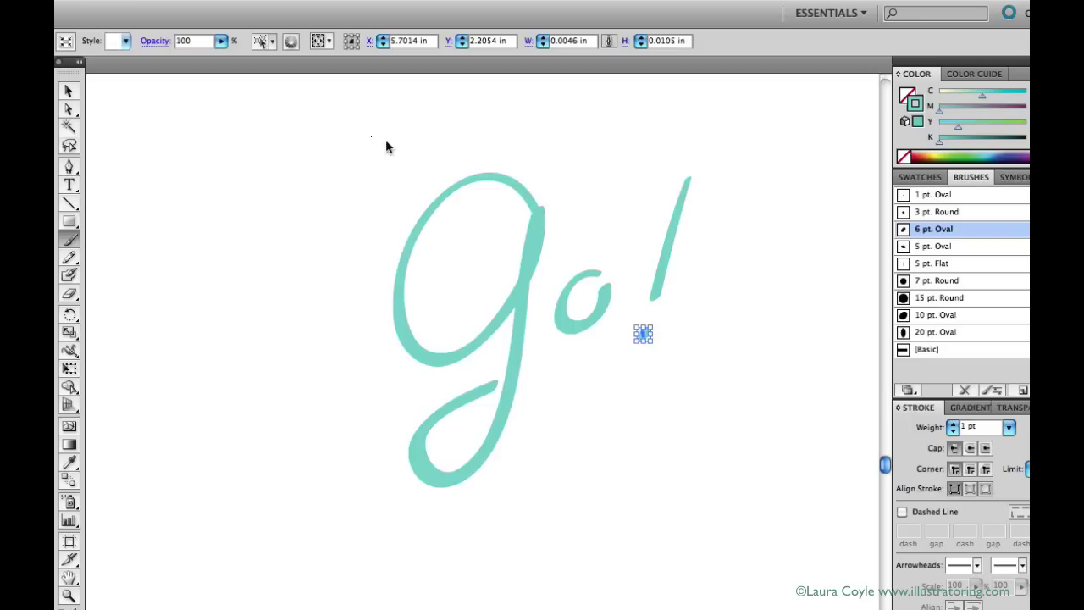
- Select and delete the Go! lettering, then reopen the paintbrush settings
left_click_drag(387, 145, 776, 455)
key("Delete")
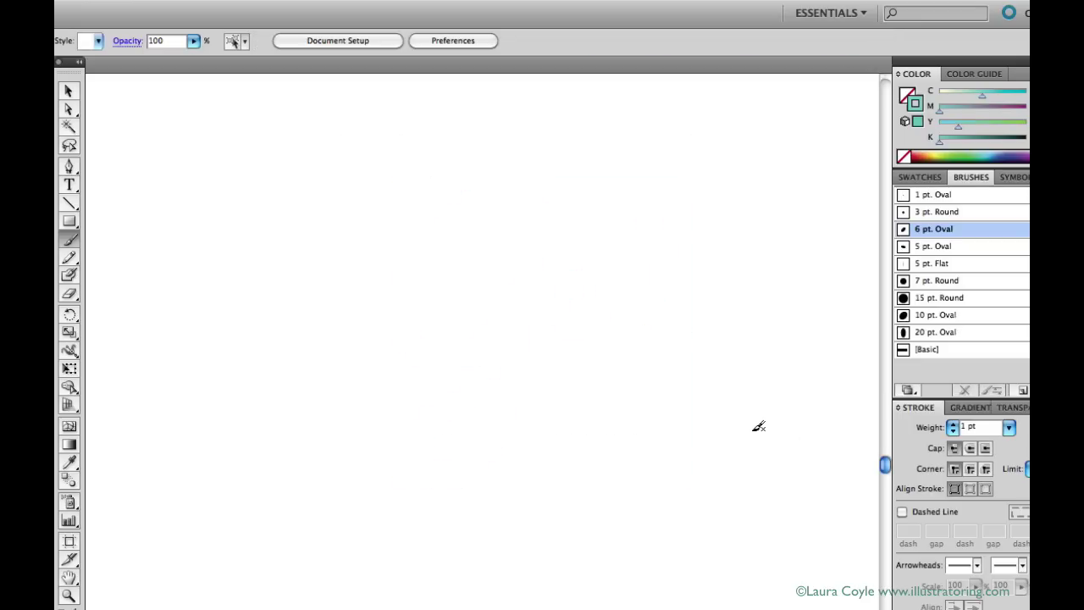
double_click(69, 241)
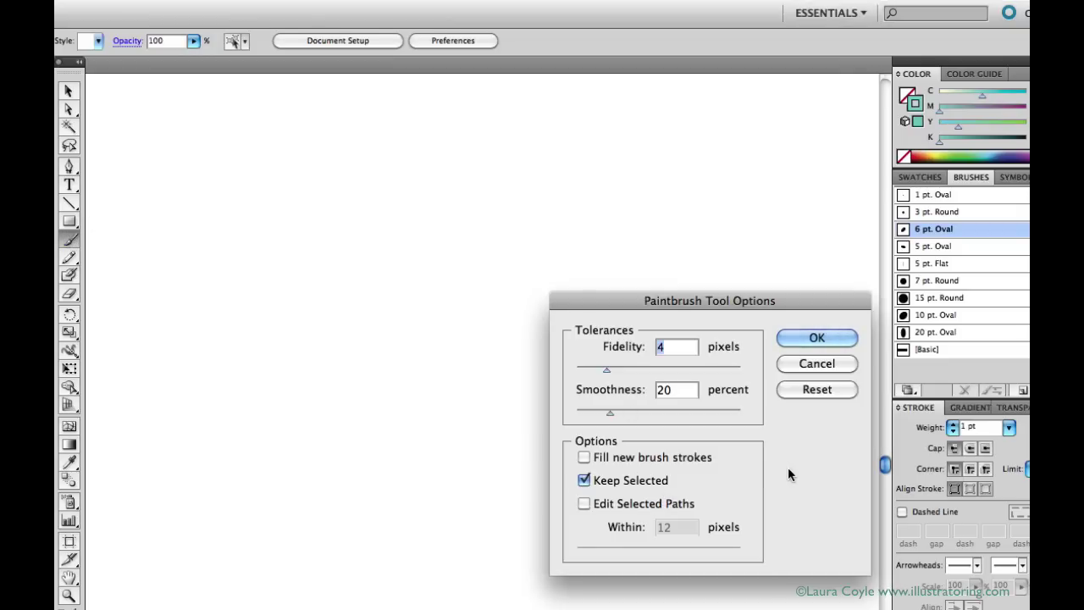
- Paint a flower outline, continuing it into a large right petal
left_click(815, 338)
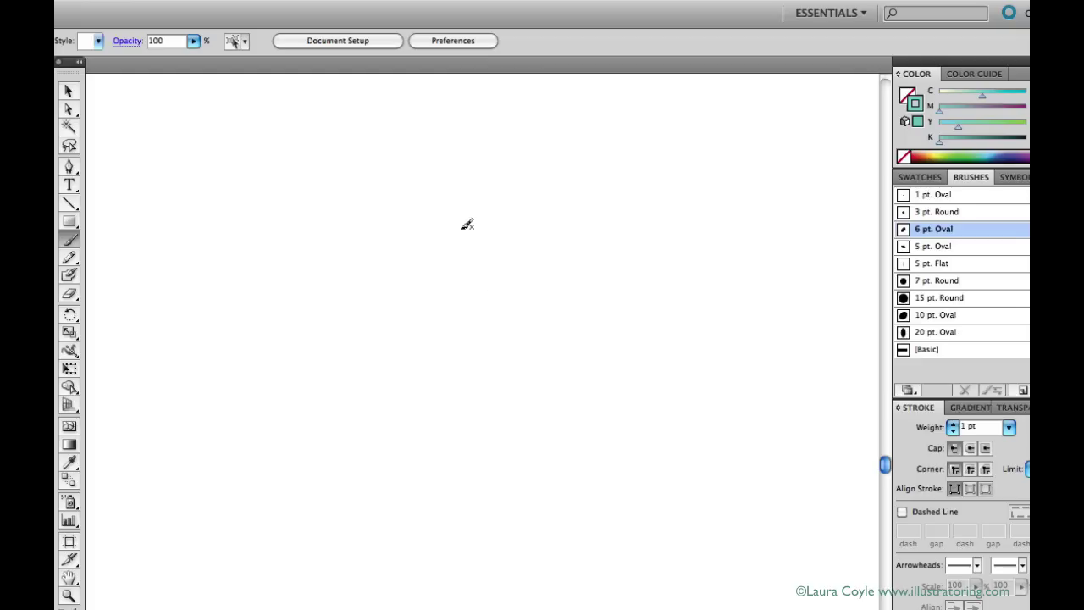
mouse_move(499, 232)
left_mouse_down()
mouse_move(438, 167)
mouse_move(357, 266)
mouse_move(349, 281)
mouse_move(425, 348)
left_mouse_up()
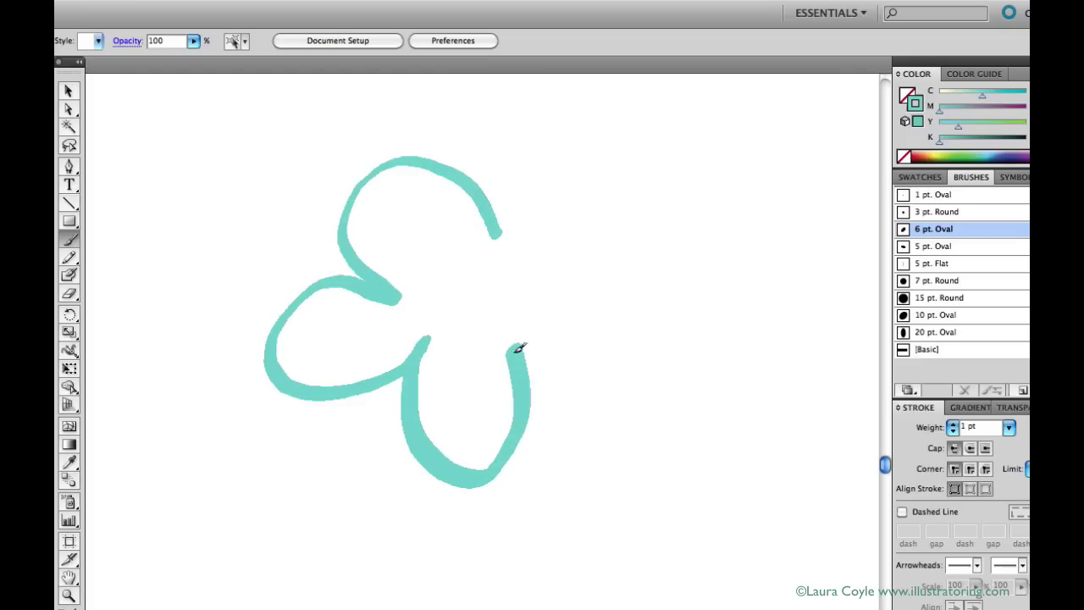
mouse_move(519, 347)
left_mouse_down()
mouse_move(698, 296)
mouse_move(719, 174)
mouse_move(521, 247)
left_mouse_up()
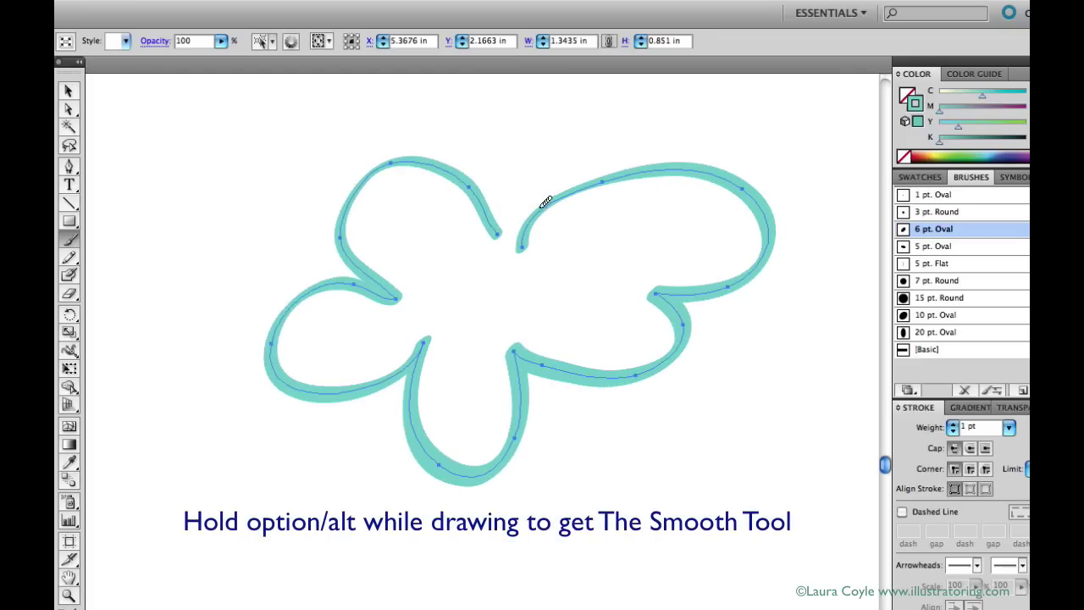
- Smooth the petal edges and bridge the gap between the top petals
mouse_move(537, 213)
left_mouse_down()
mouse_move(673, 154)
mouse_move(575, 200)
left_mouse_up()
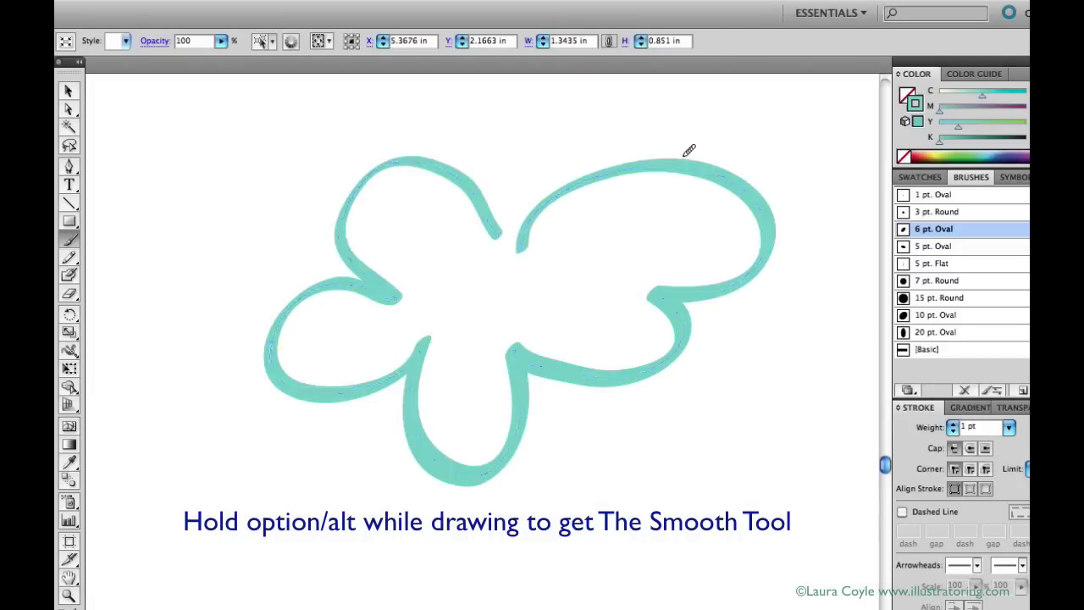
left_click_drag(688, 150, 670, 164)
mouse_move(551, 352)
left_mouse_down()
mouse_move(658, 351)
mouse_move(553, 362)
mouse_move(701, 325)
mouse_move(573, 367)
left_mouse_up()
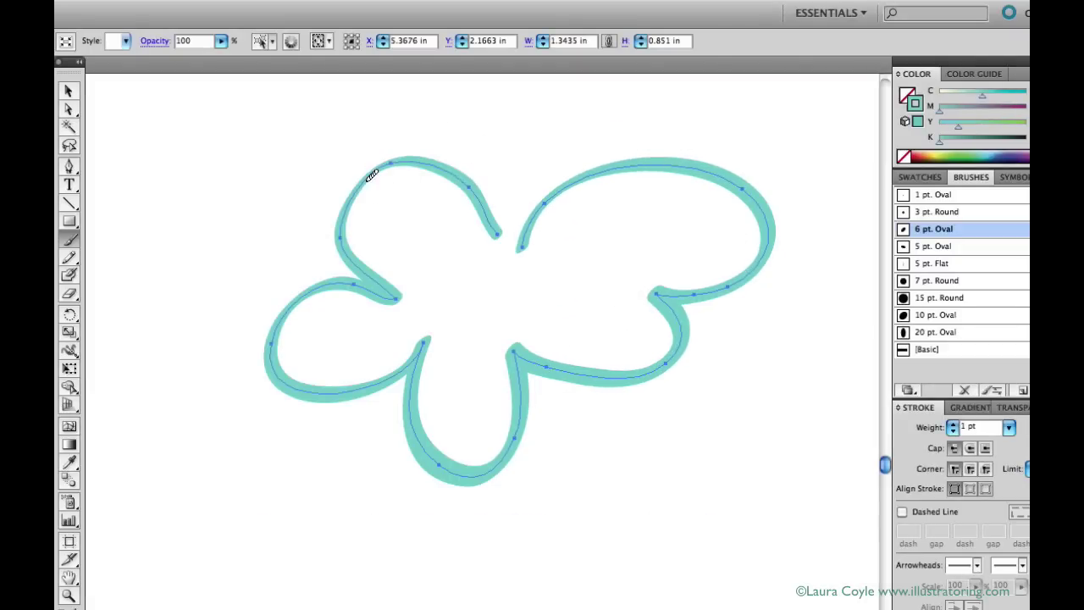
mouse_move(371, 174)
left_mouse_down()
mouse_move(453, 174)
mouse_move(515, 200)
left_mouse_up()
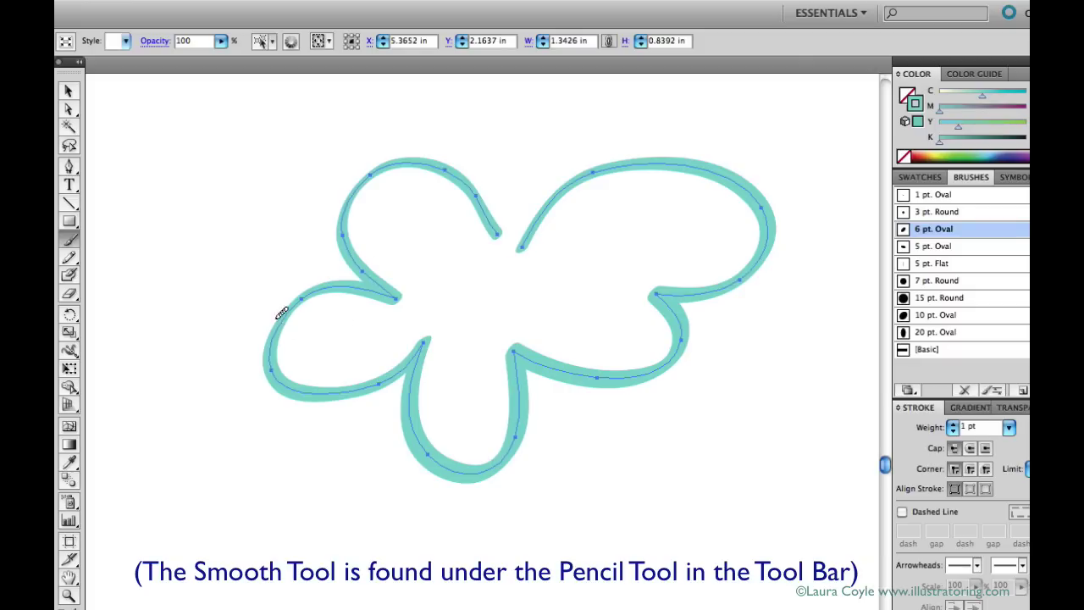
mouse_move(282, 312)
left_mouse_down()
mouse_move(276, 344)
mouse_move(308, 293)
mouse_move(285, 308)
mouse_move(290, 381)
mouse_move(290, 320)
mouse_move(315, 291)
mouse_move(257, 347)
mouse_move(361, 422)
mouse_move(359, 409)
mouse_move(408, 404)
mouse_move(454, 484)
mouse_move(540, 428)
left_mouse_up()
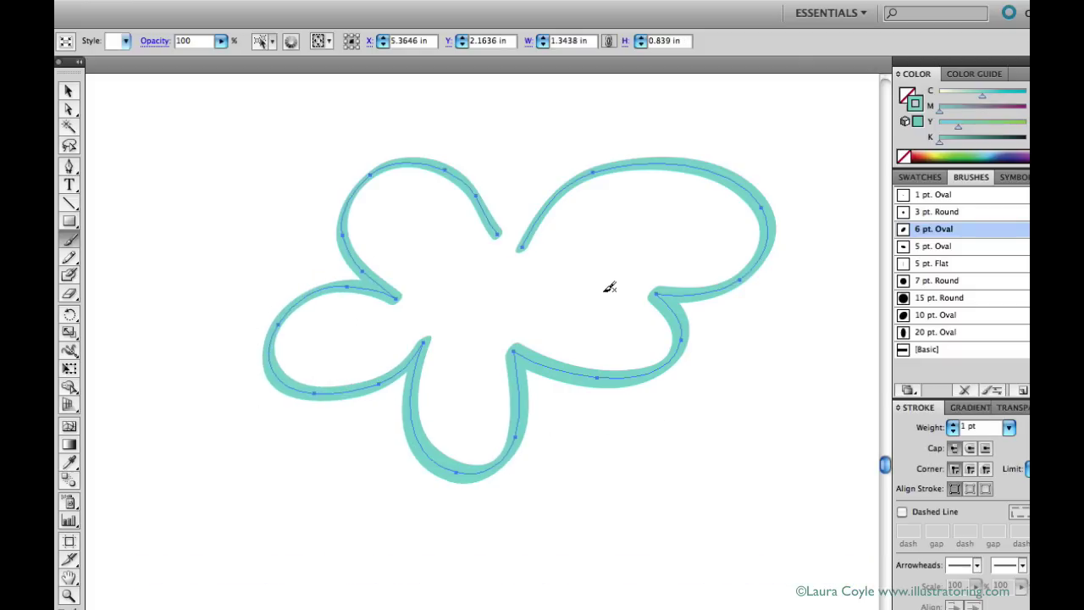
mouse_move(497, 236)
left_mouse_down()
mouse_move(528, 218)
mouse_move(526, 247)
left_mouse_up()
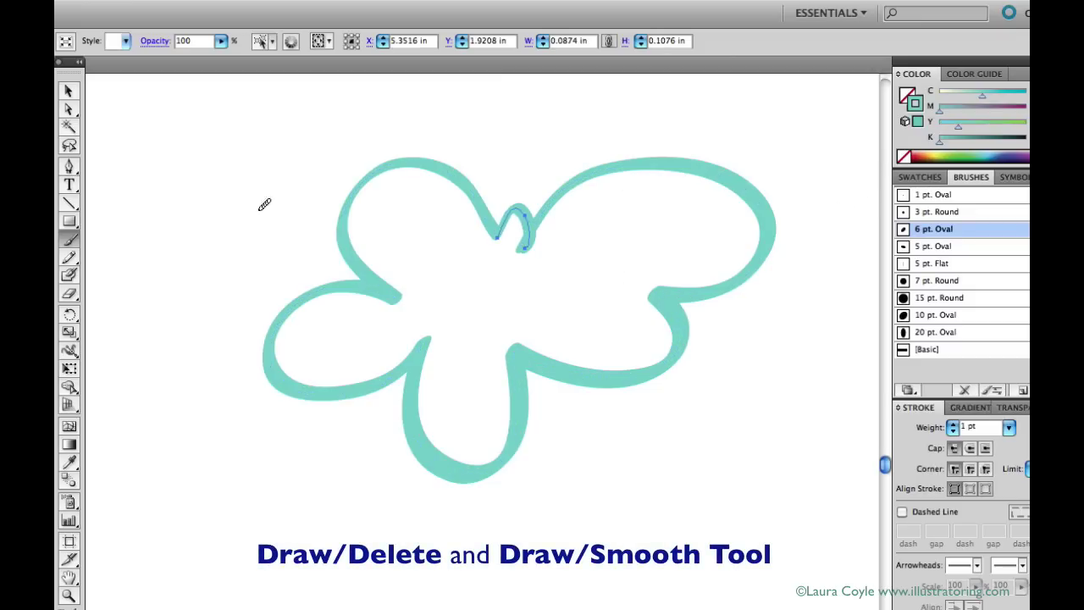
- Delete the flower outline and review the paintbrush options, leaving them unchanged
left_click_drag(266, 170, 641, 363)
key("Delete")
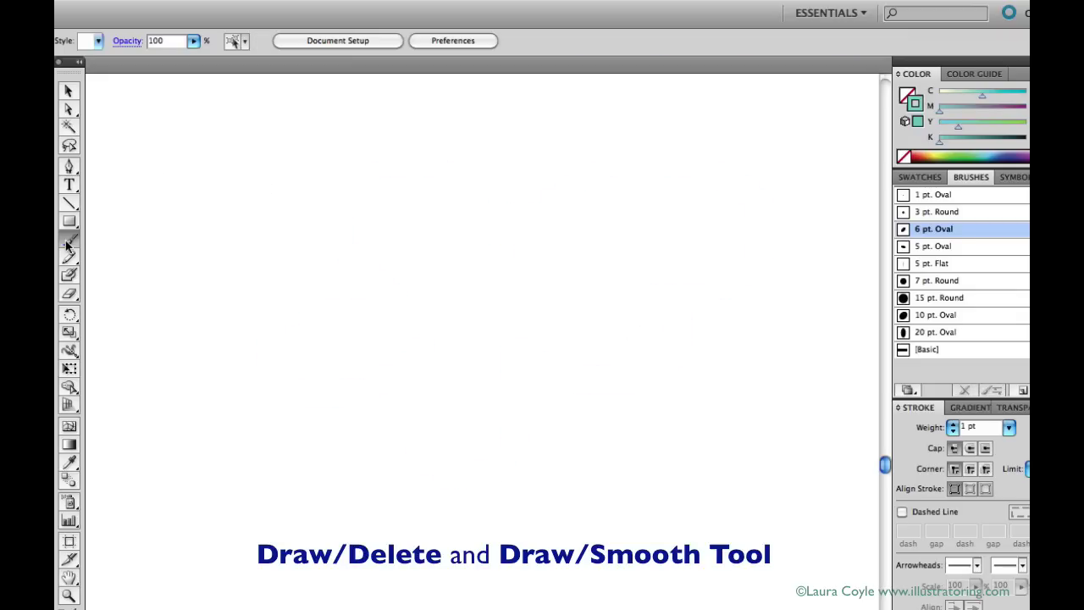
double_click(69, 240)
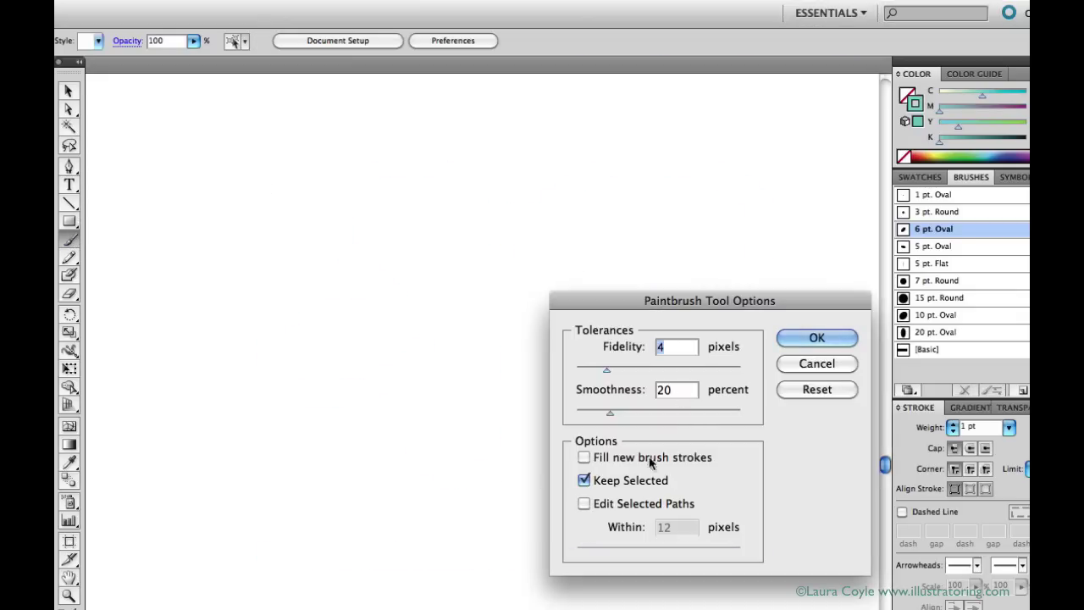
left_click(584, 480)
left_click(584, 480)
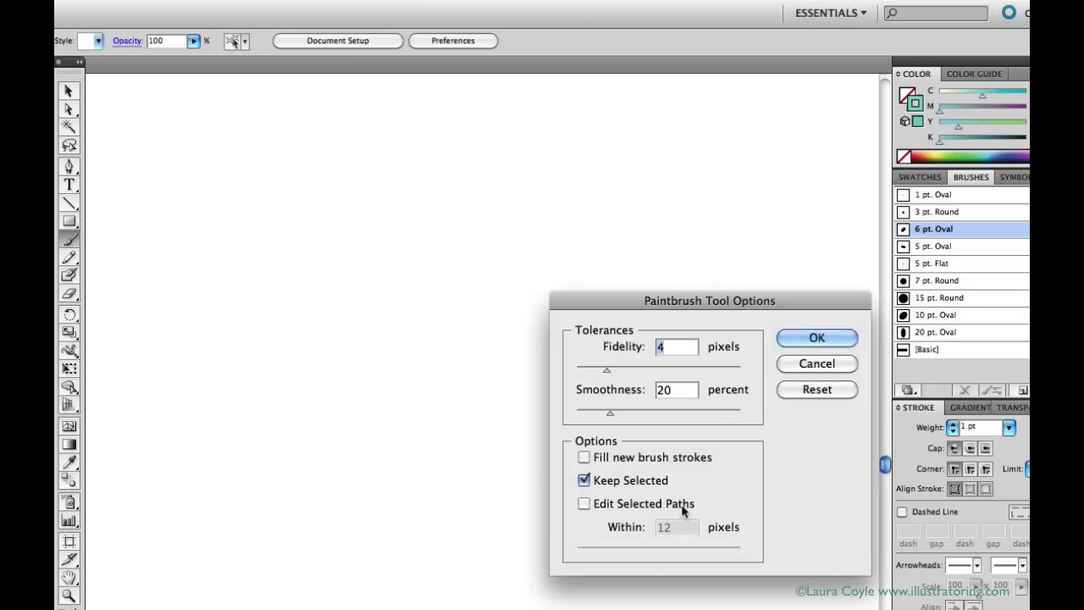
left_click(815, 338)
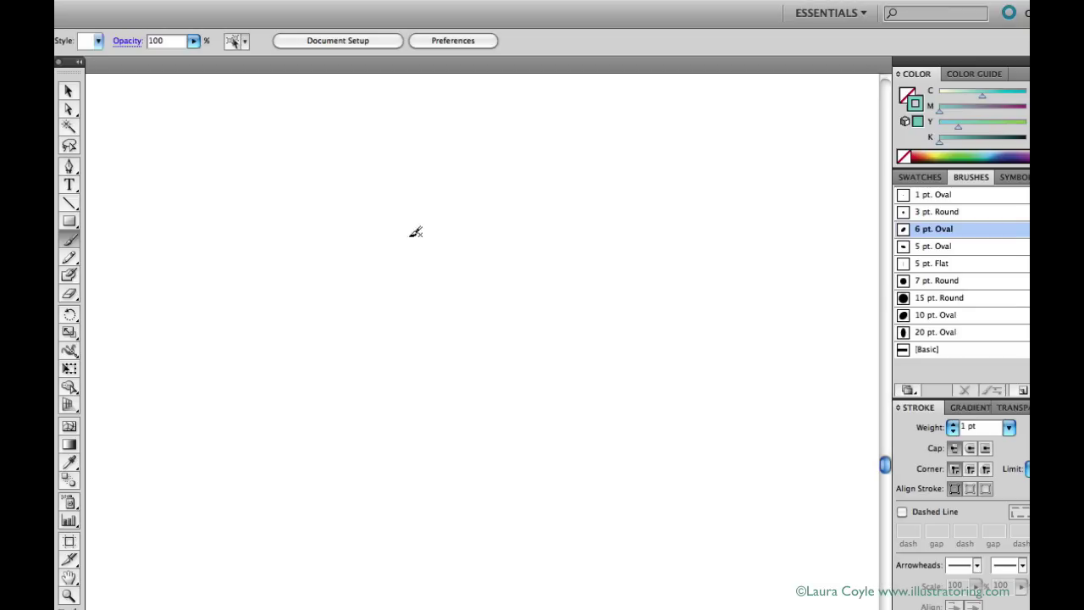
- Brush a crosshatch: four parallel diagonal strokes crossed by five steep strokes
left_click_drag(210, 329, 584, 199)
left_click_drag(229, 363, 604, 242)
mouse_move(259, 380)
left_mouse_down()
mouse_move(625, 267)
mouse_move(565, 302)
left_mouse_up()
left_click_drag(273, 319, 607, 226)
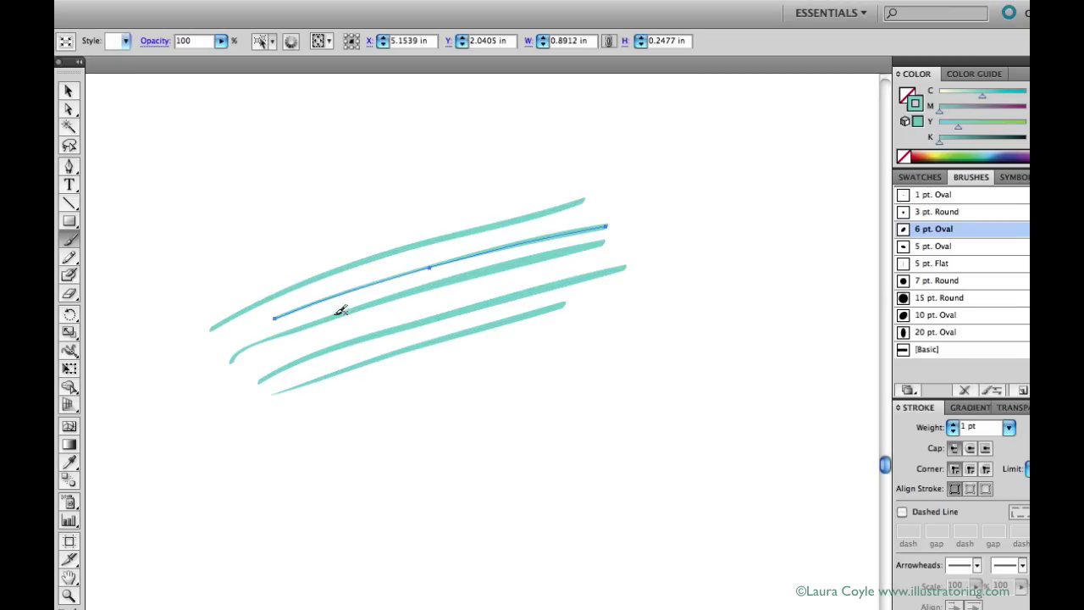
left_click_drag(322, 391, 415, 179)
left_click_drag(339, 377, 435, 209)
mouse_move(373, 385)
left_mouse_down()
mouse_move(399, 320)
mouse_move(471, 213)
left_mouse_up()
mouse_move(410, 370)
left_mouse_down()
mouse_move(521, 198)
mouse_move(555, 209)
left_mouse_up()
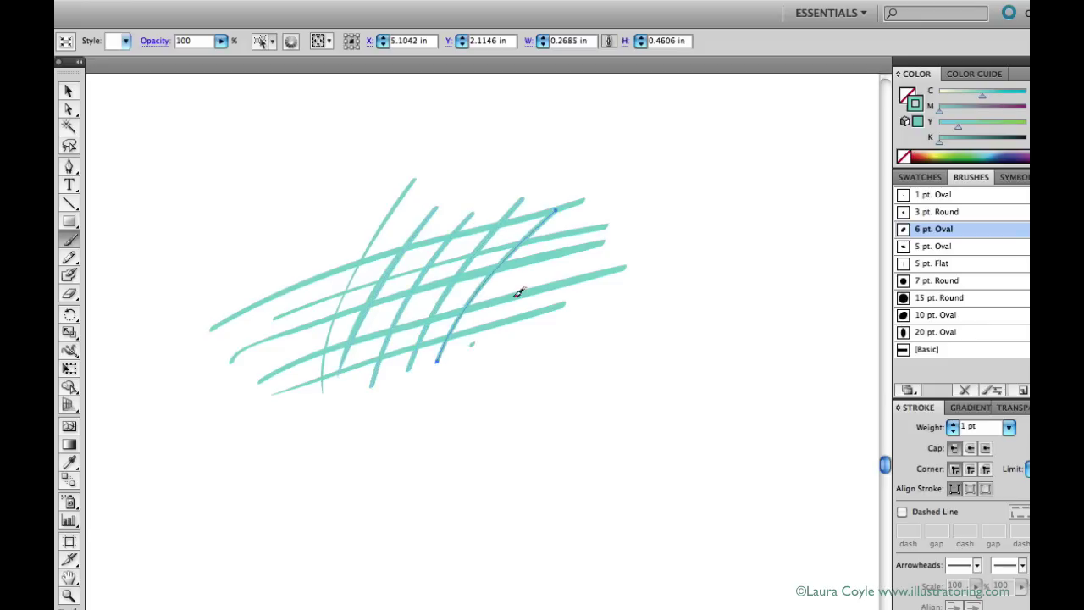
left_click_drag(518, 292, 635, 174)
- Clear the crosshatch and paint a looped flower of teardrop petals
key("super+a")
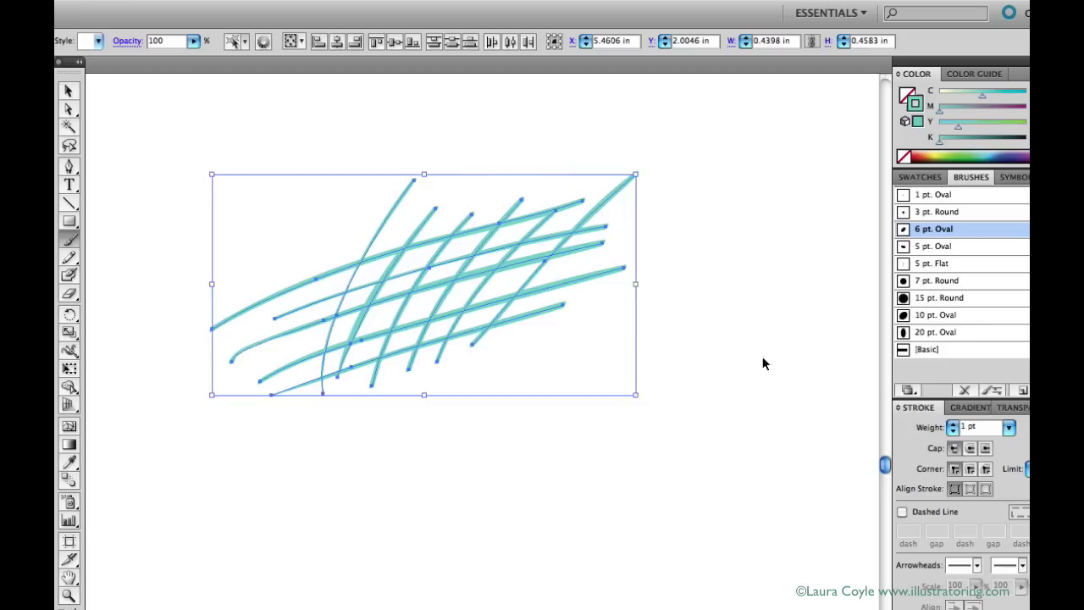
key("Delete")
mouse_move(477, 285)
left_mouse_down()
mouse_move(370, 356)
mouse_move(472, 314)
mouse_move(499, 373)
mouse_move(535, 332)
mouse_move(468, 287)
mouse_move(568, 207)
mouse_move(476, 293)
left_mouse_up()
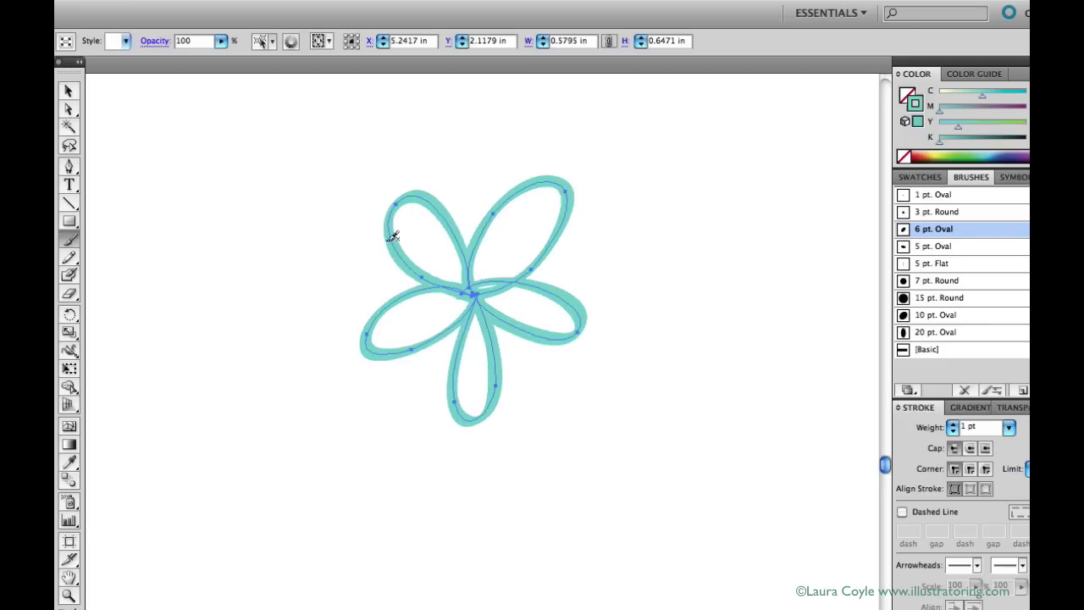
- Delete the looped flower and enable Edit Selected Paths in the paintbrush options
key("Delete")
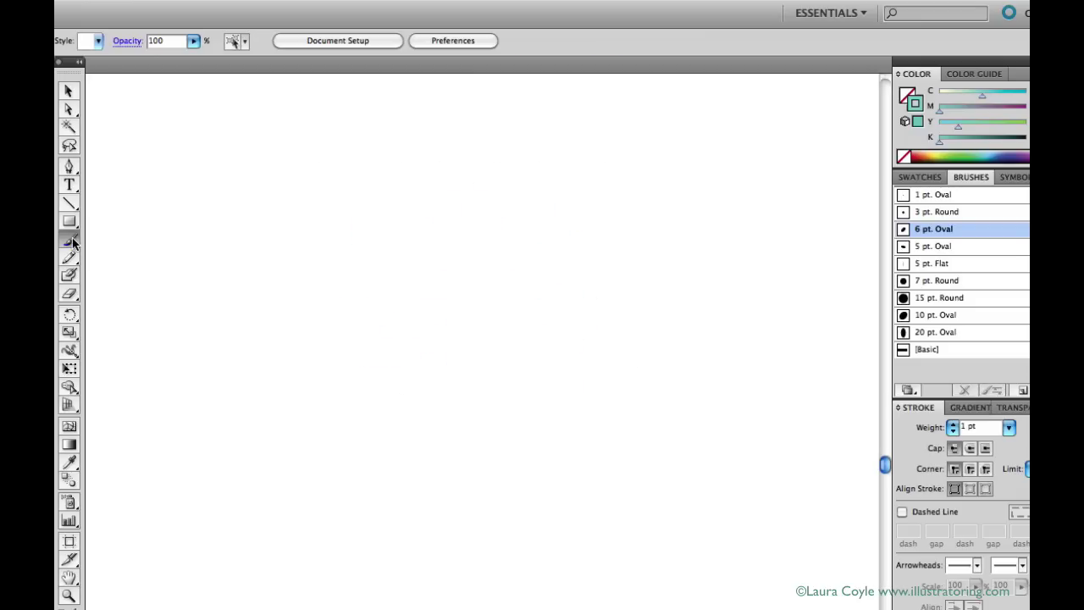
double_click(71, 241)
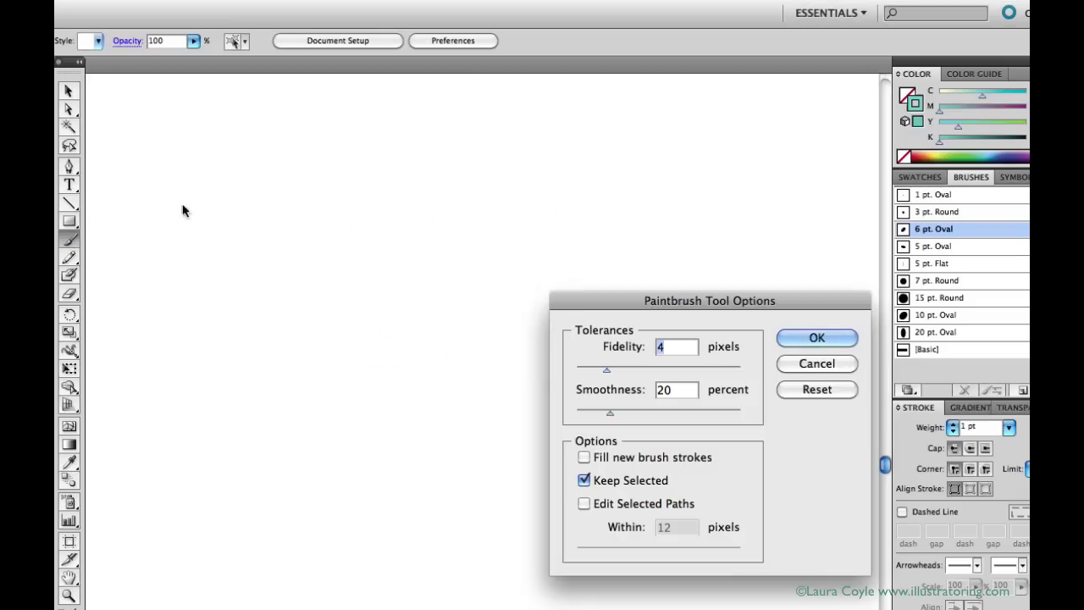
left_click(583, 504)
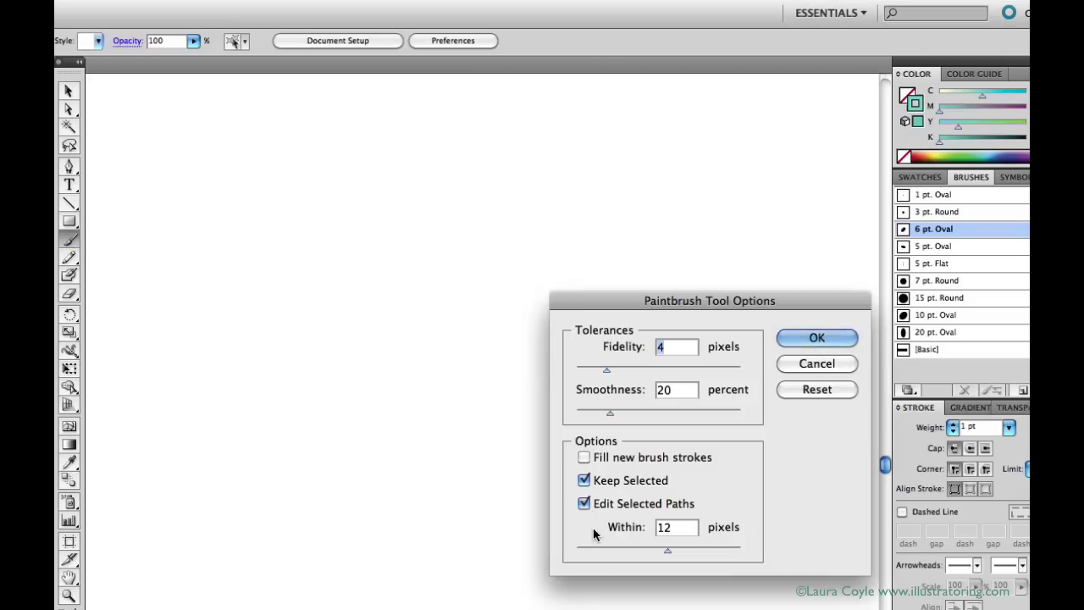
left_click(816, 338)
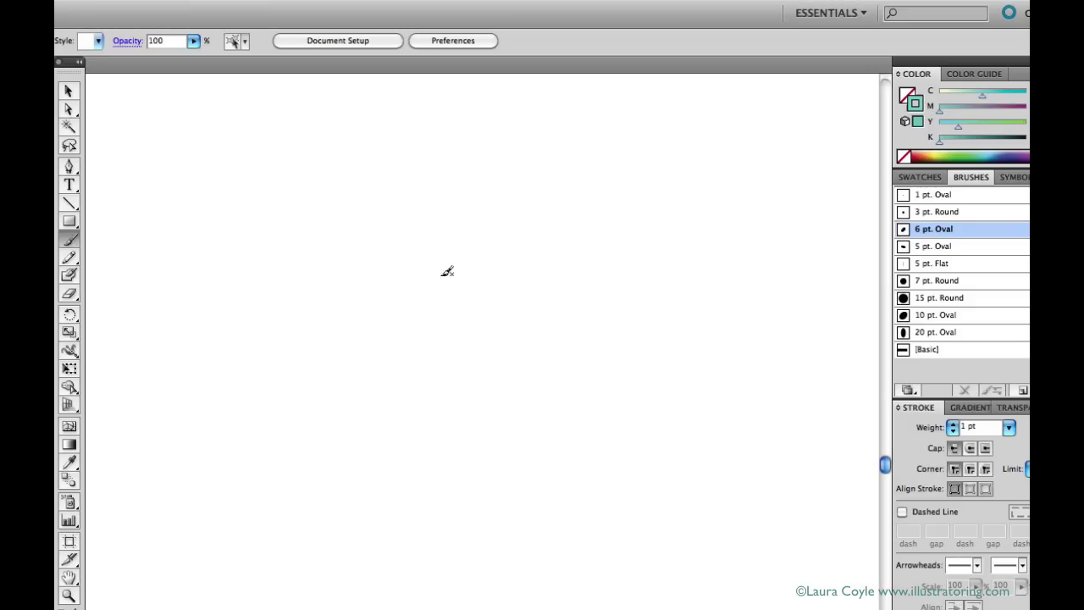
- Paint a wavy stroke, extend it into a long winding path, then repaint its end
mouse_move(194, 294)
left_mouse_down()
mouse_move(218, 246)
mouse_move(271, 204)
mouse_move(316, 220)
mouse_move(351, 258)
mouse_move(397, 268)
mouse_move(477, 221)
mouse_move(533, 226)
mouse_move(564, 271)
mouse_move(646, 277)
left_mouse_up()
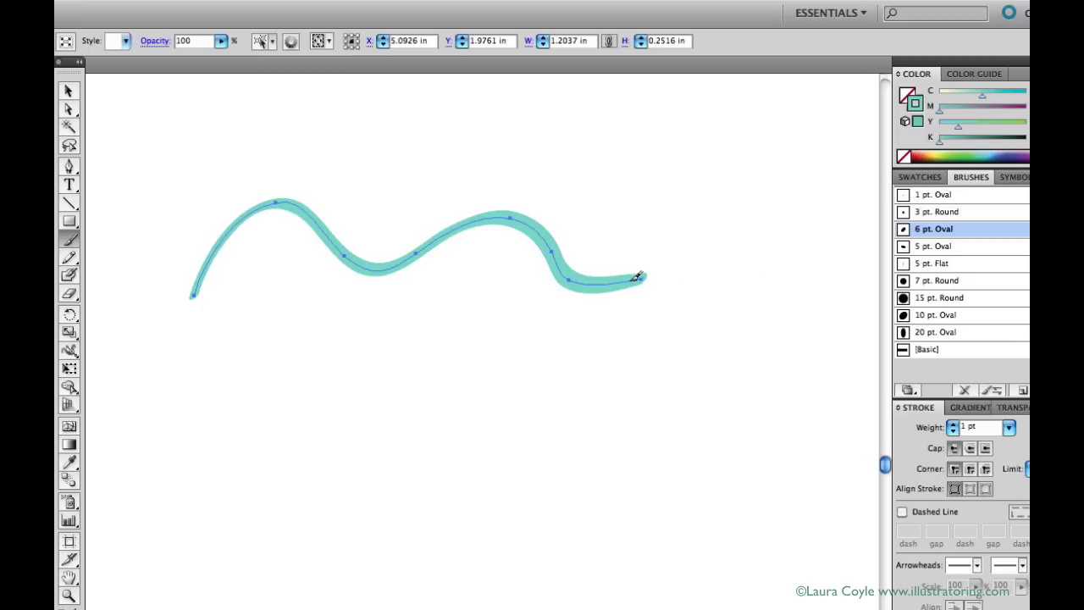
mouse_move(792, 318)
left_mouse_down()
mouse_move(696, 350)
mouse_move(636, 403)
left_mouse_up()
left_click_drag(713, 547, 716, 546)
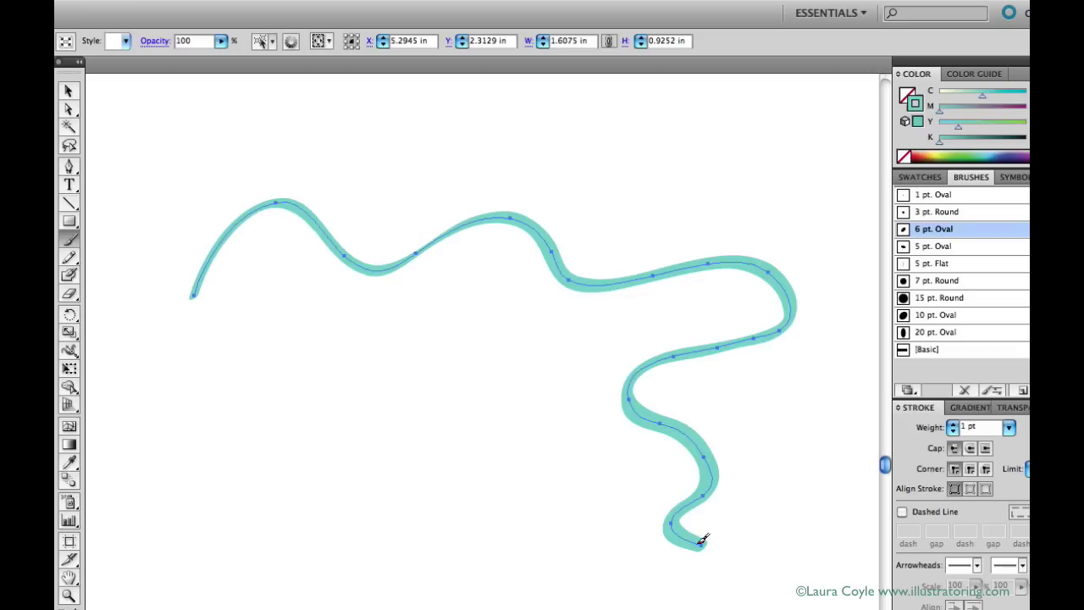
left_click_drag(253, 375, 206, 455)
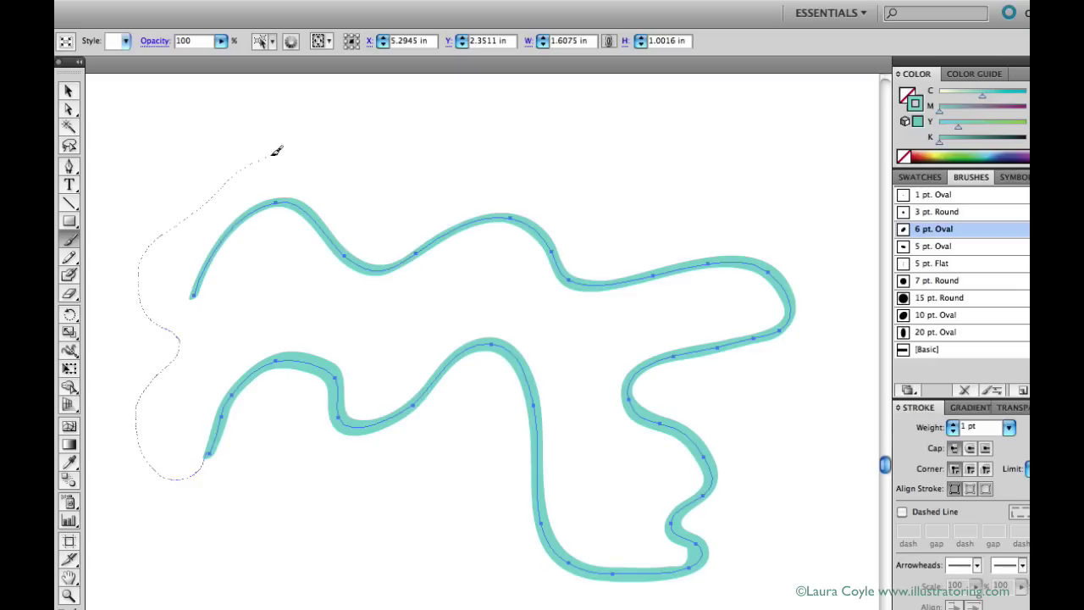
left_click_drag(399, 172, 403, 180)
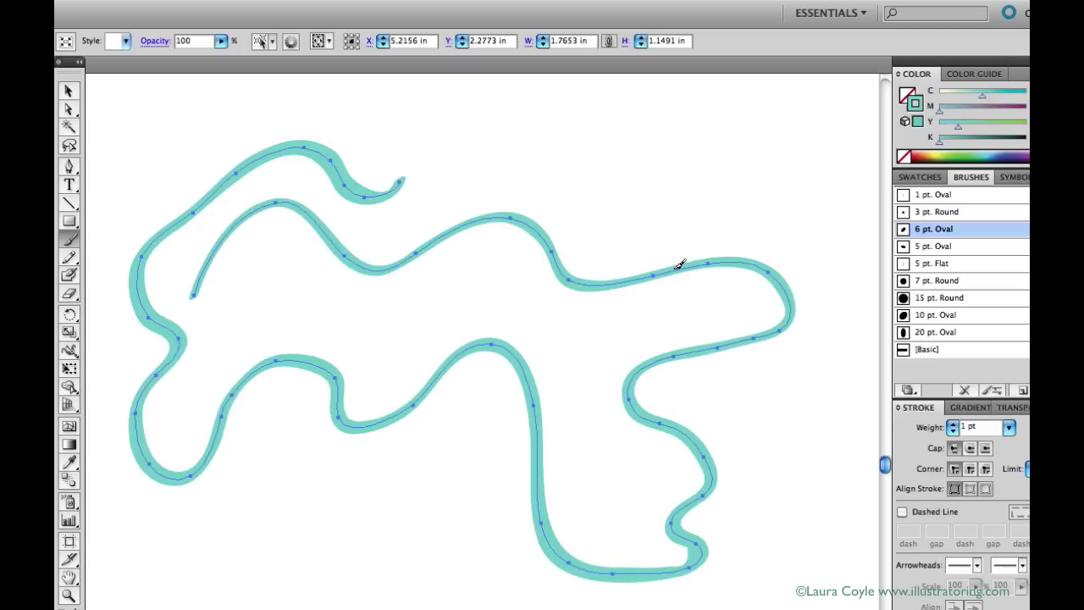
mouse_move(707, 260)
left_mouse_down()
mouse_move(766, 266)
mouse_move(783, 297)
mouse_move(764, 322)
mouse_move(773, 320)
mouse_move(713, 330)
left_mouse_up()
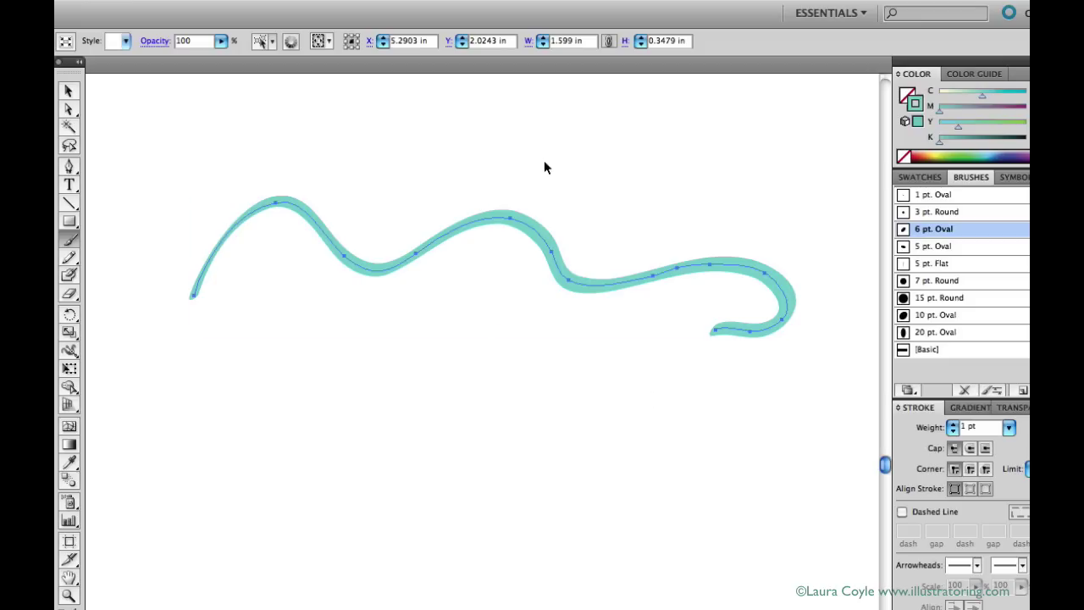
- Delete the winding stroke, sketch a set of flower petal loops, then clear them
key("Delete")
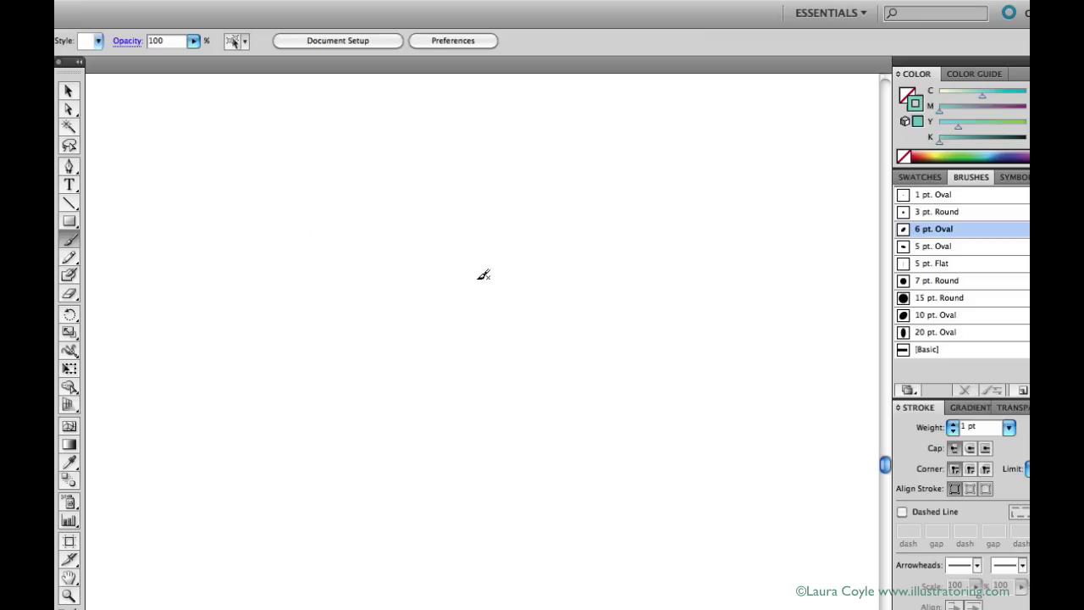
mouse_move(479, 290)
left_mouse_down()
mouse_move(363, 158)
mouse_move(471, 310)
left_mouse_up()
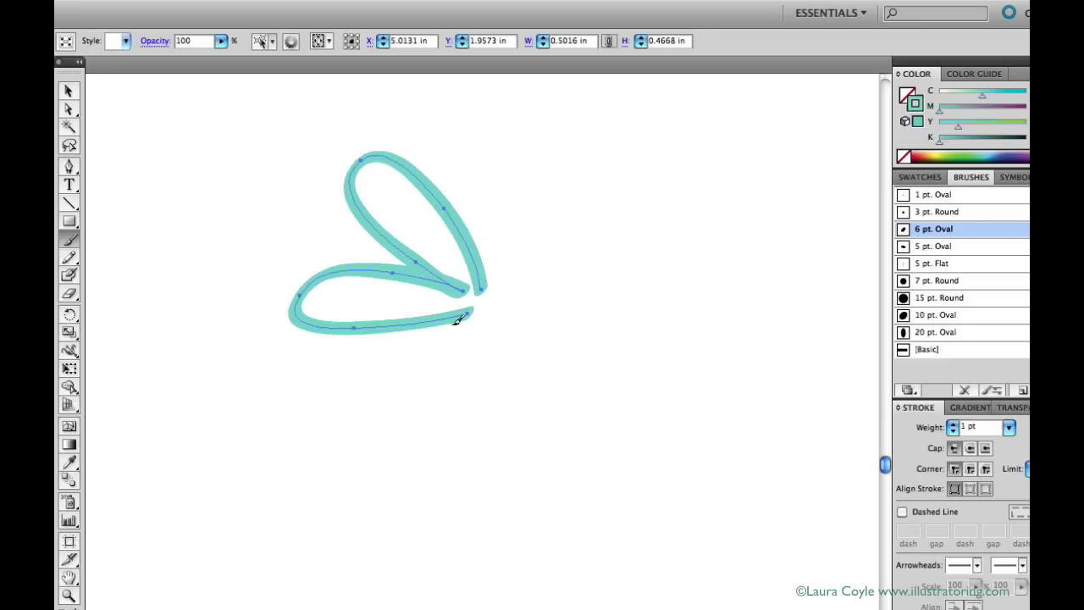
left_click_drag(519, 476, 546, 353)
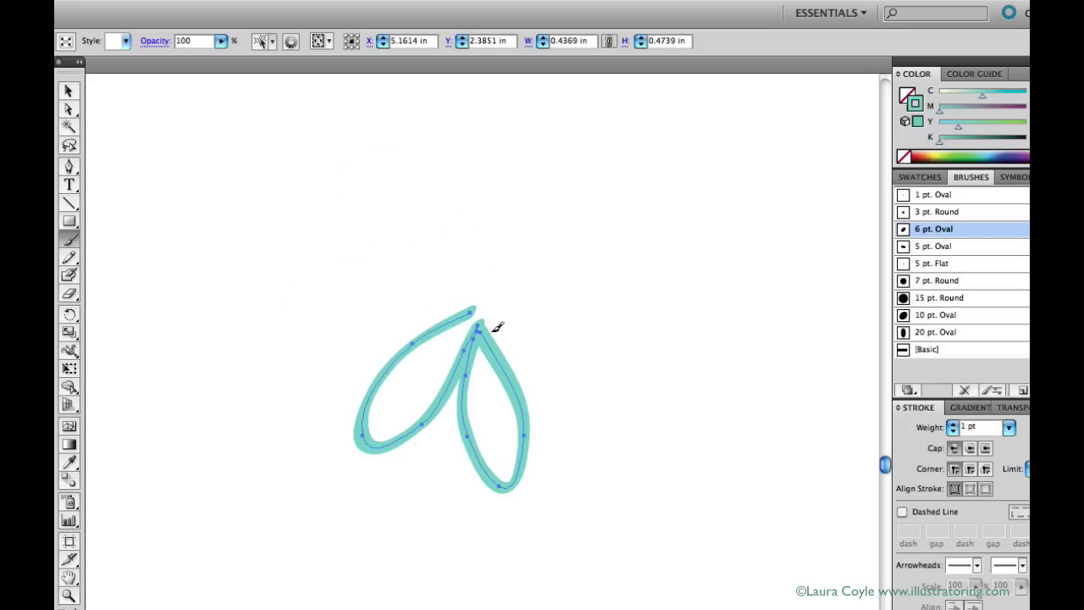
left_click_drag(689, 224, 493, 313)
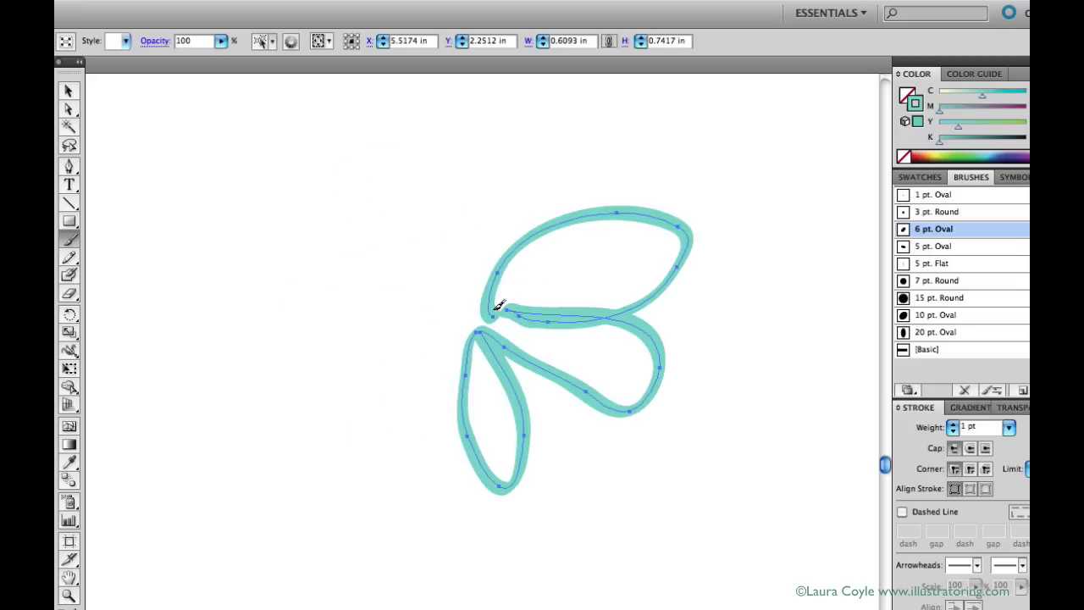
mouse_move(339, 189)
left_mouse_down()
mouse_move(344, 391)
mouse_move(465, 417)
mouse_move(549, 387)
mouse_move(554, 312)
left_mouse_up()
key("ctrl+a")
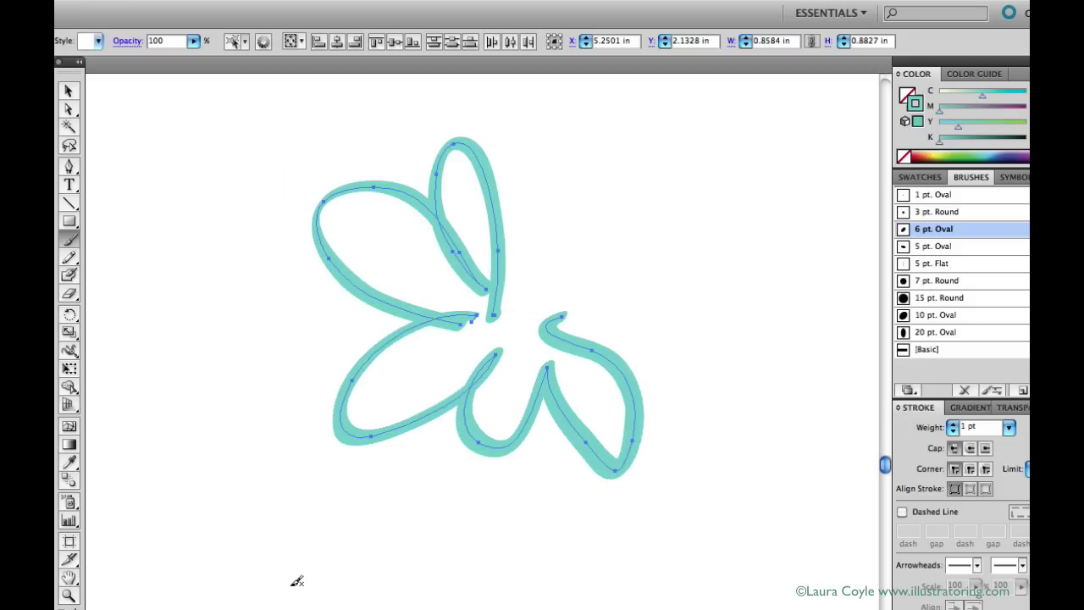
key("Delete")
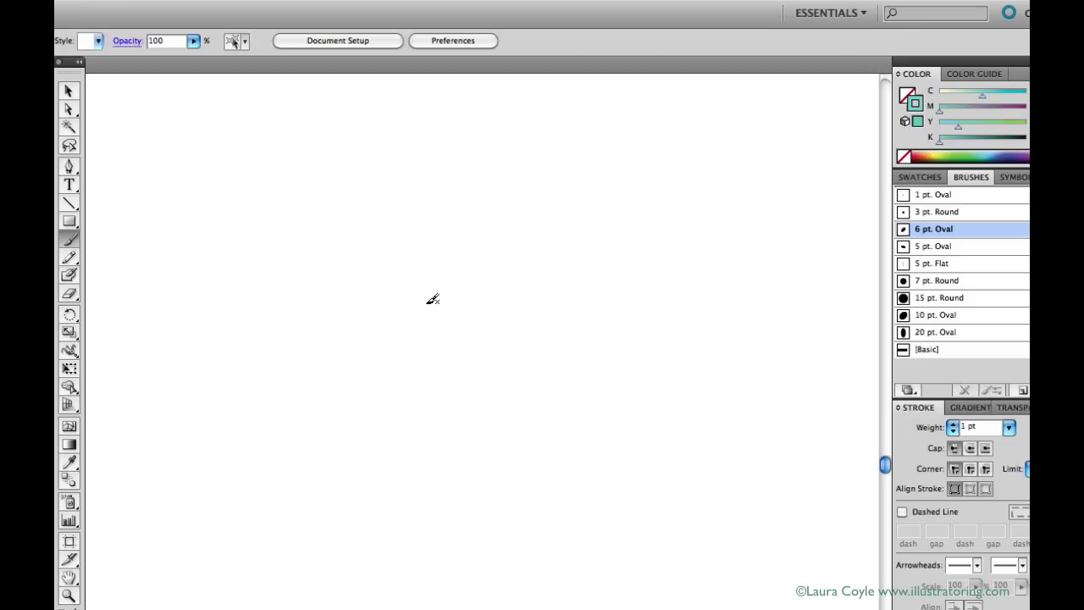
- Set the Edit Selected Paths range to 9 pixels, then turn the option off
double_click(69, 239)
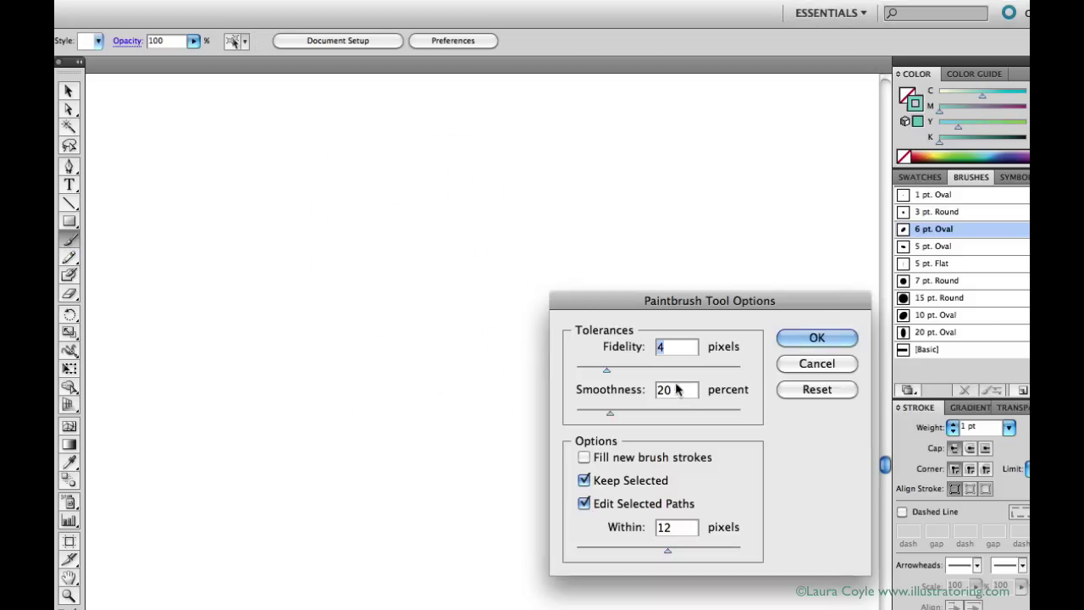
left_click(585, 504)
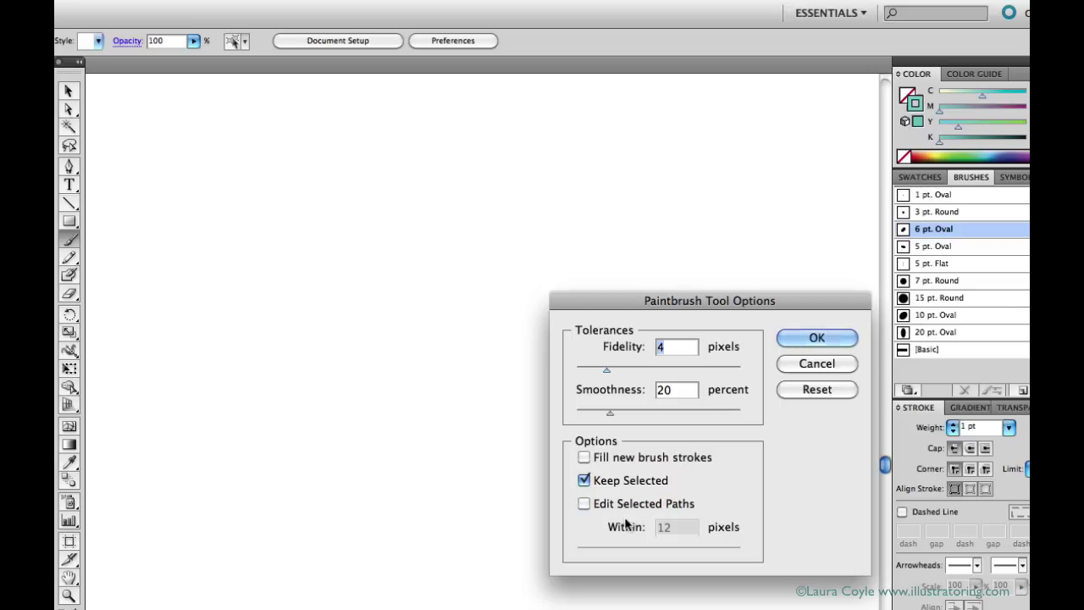
left_click(584, 503)
left_click_drag(668, 547, 641, 552)
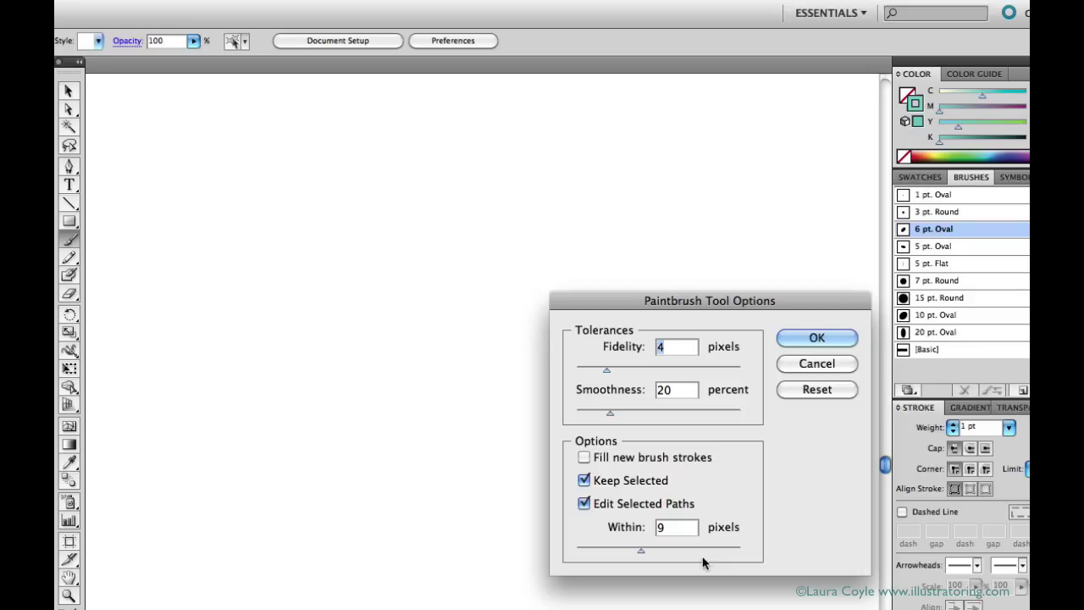
left_click(584, 504)
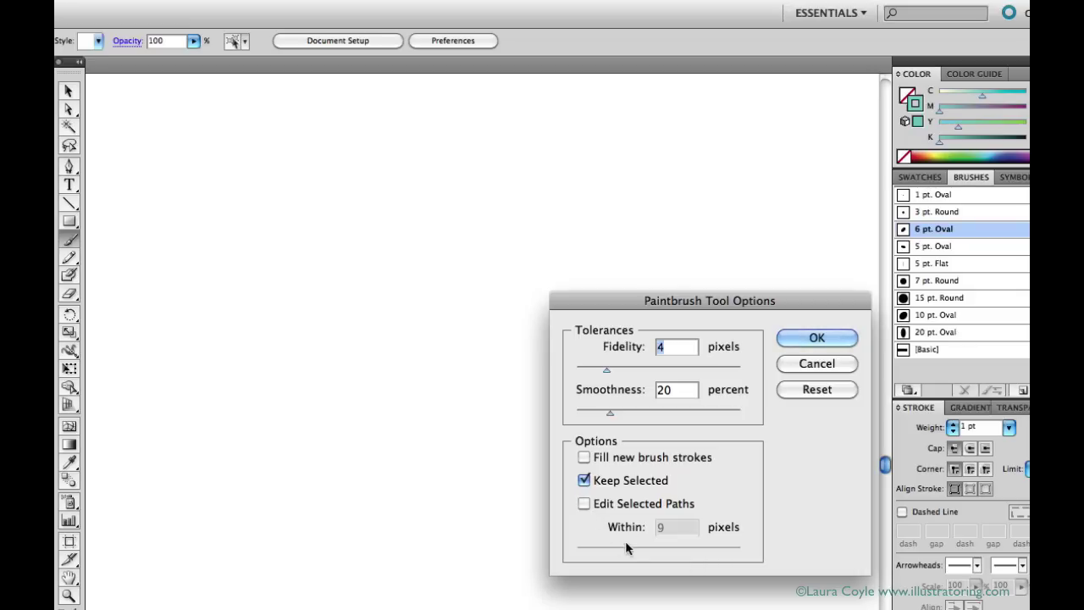
left_click(814, 339)
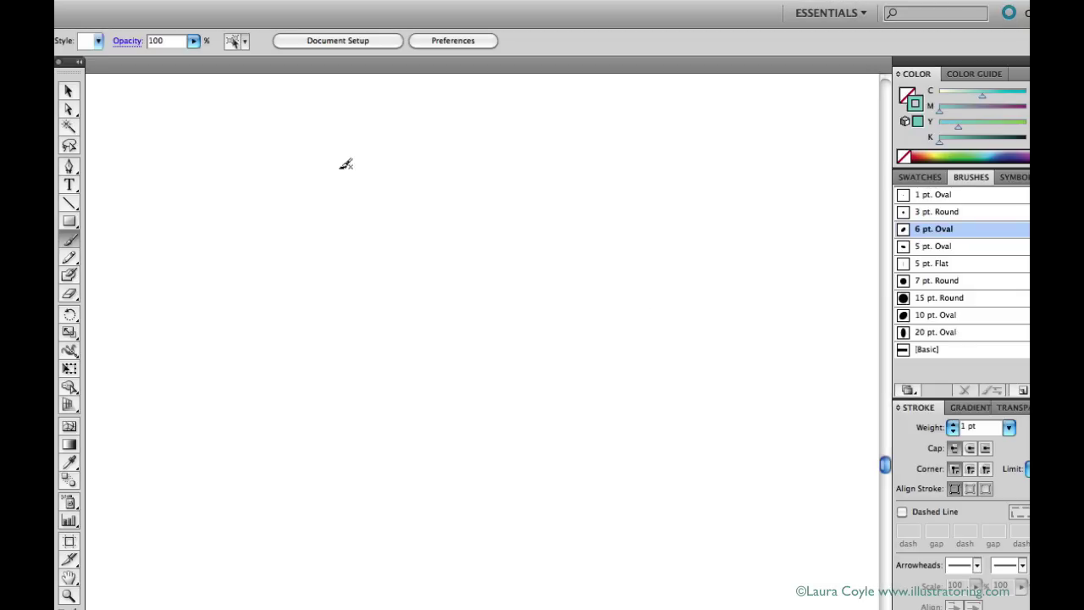
- Draw a roughly circular teal loop with overlapping ends, then undo it and return to the Paintbrush
mouse_move(329, 260)
left_mouse_down()
mouse_move(375, 225)
mouse_move(641, 293)
mouse_move(433, 504)
mouse_move(326, 302)
mouse_move(410, 201)
left_mouse_up()
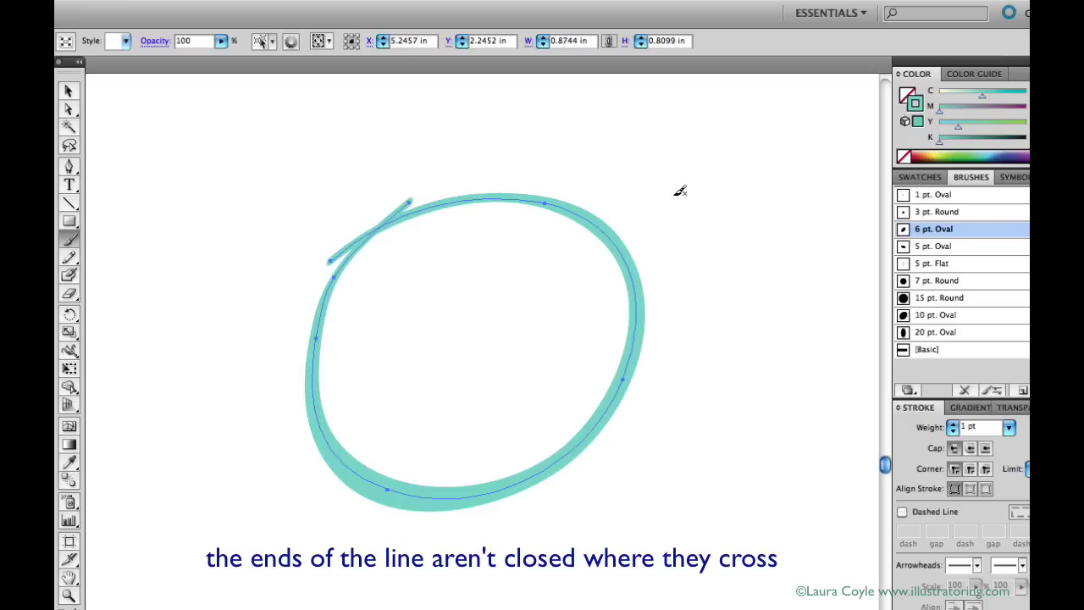
key("ctrl+z")
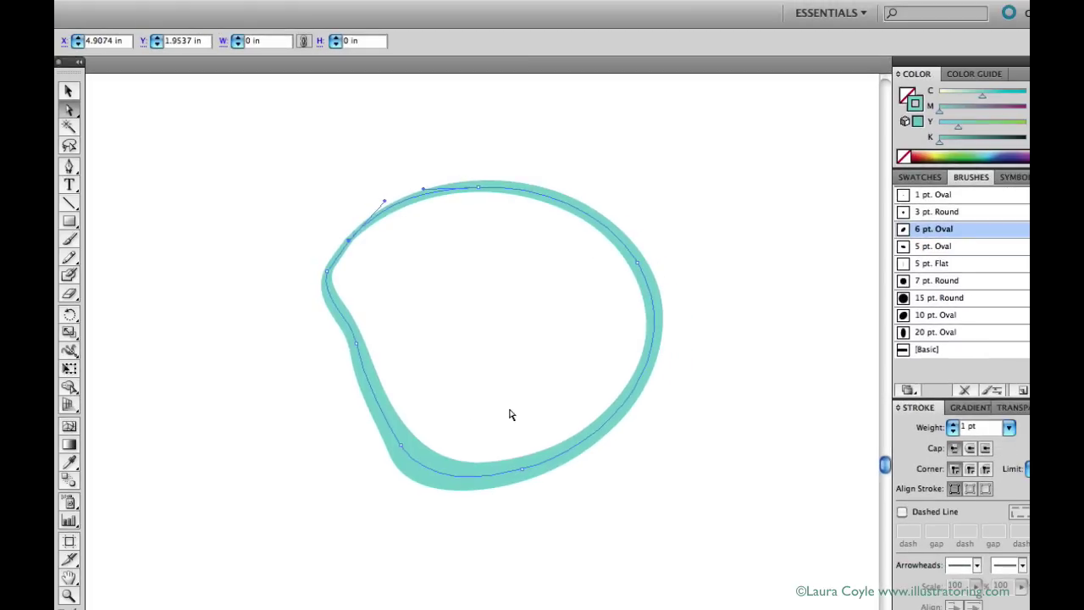
key("b")
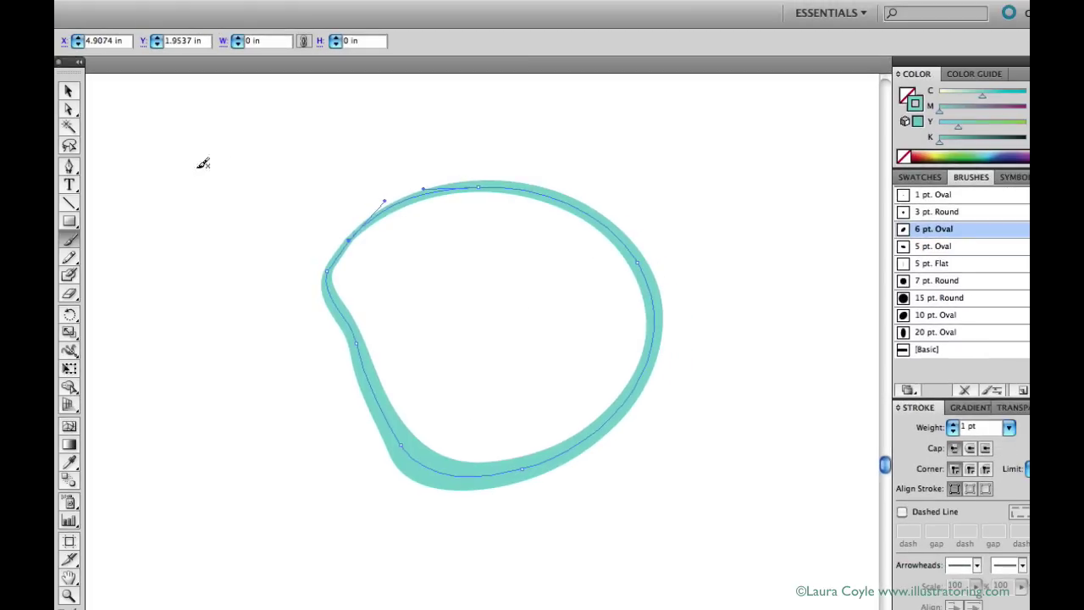
- Leave Fill new brush strokes off in the Paintbrush options, undo the loop, and bring up Pencil Tool Options
double_click(69, 243)
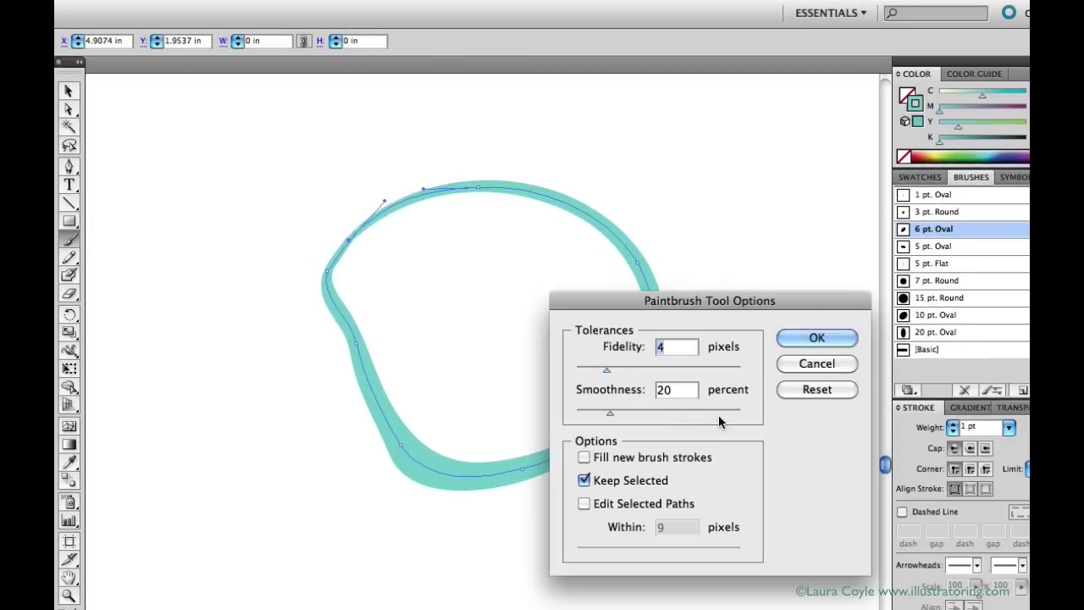
left_click(584, 459)
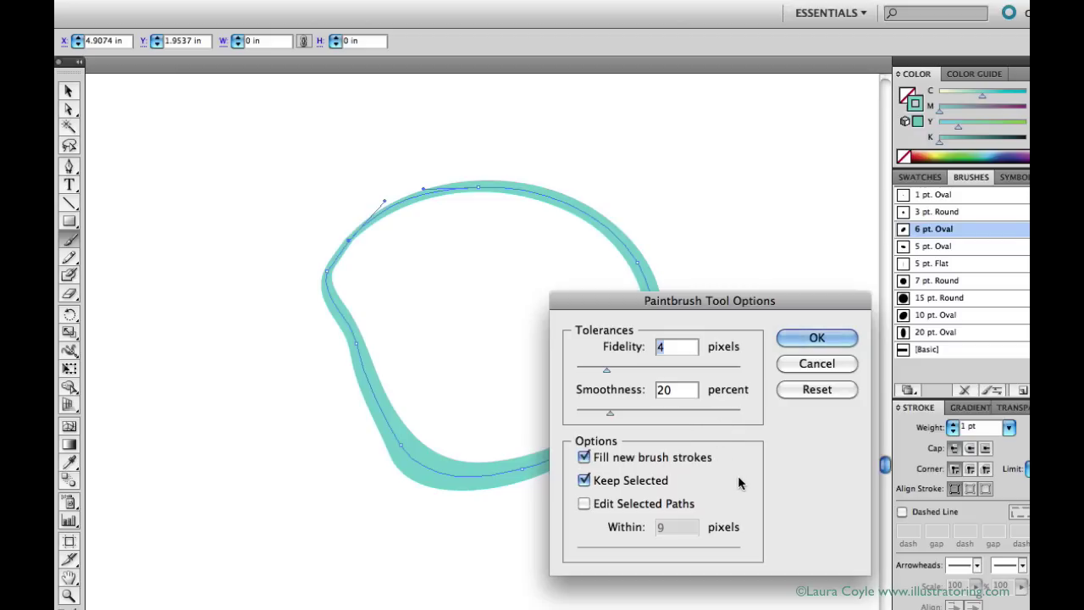
left_click(584, 457)
left_click(845, 337)
key("ctrl+z")
key("ctrl+z")
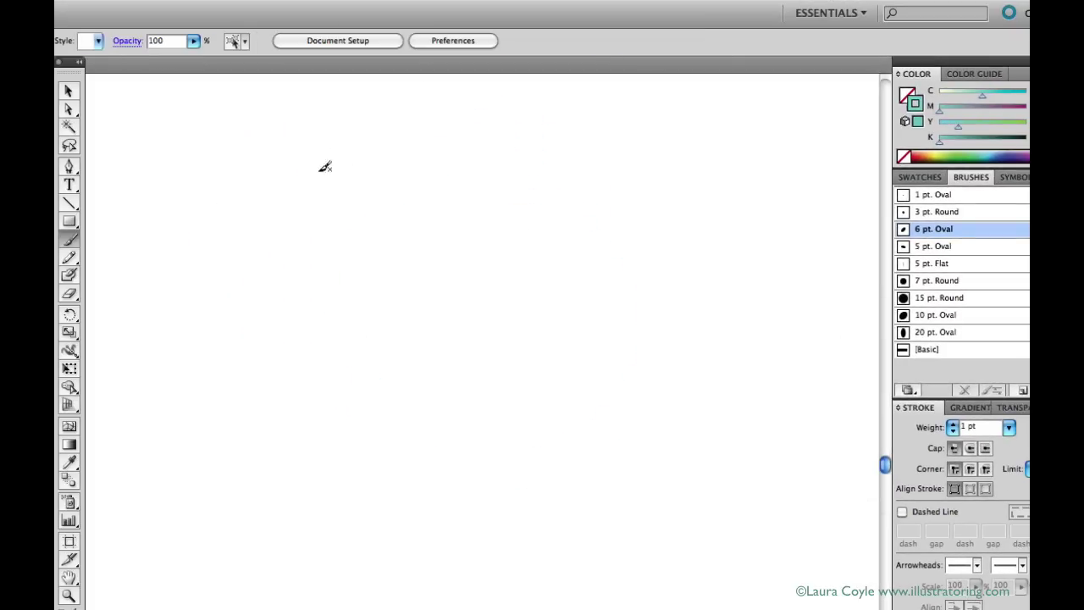
double_click(70, 260)
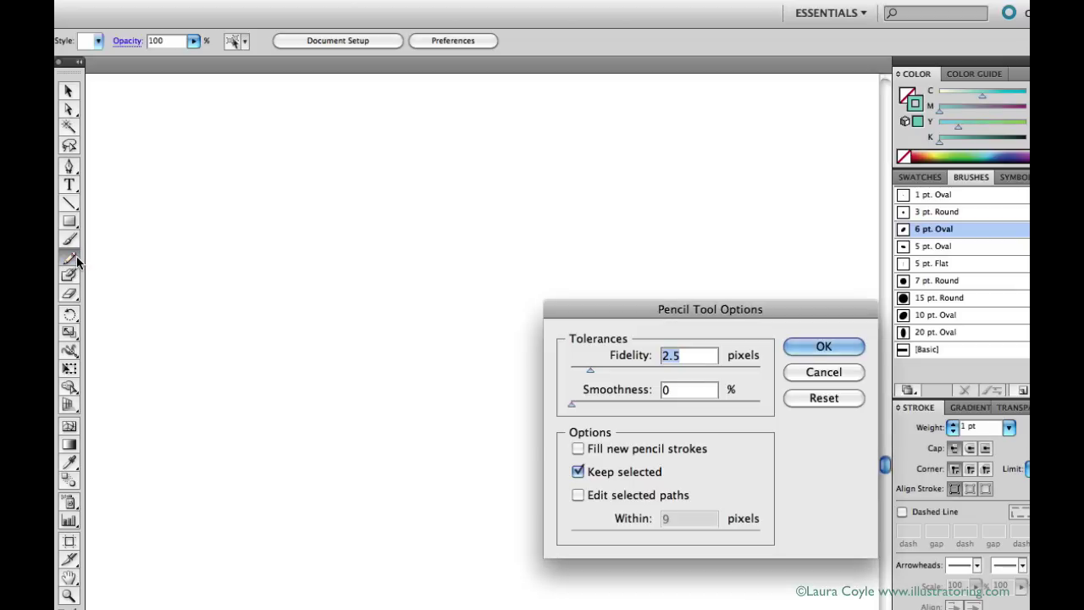